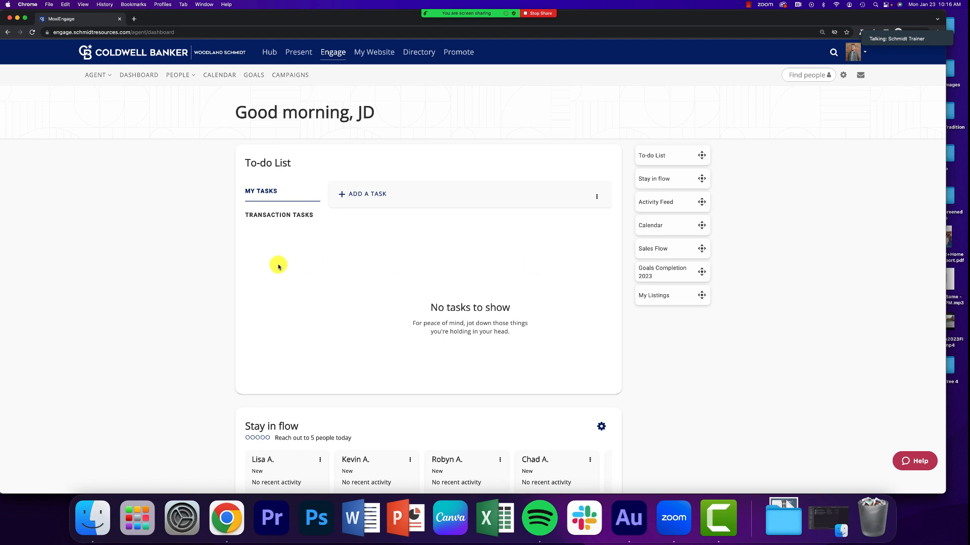
Step: Open a second MoxiEngage tab, switch from the manager view to the agent view, and display the Campaigns page
right_click(291, 77)
left_click(295, 84)
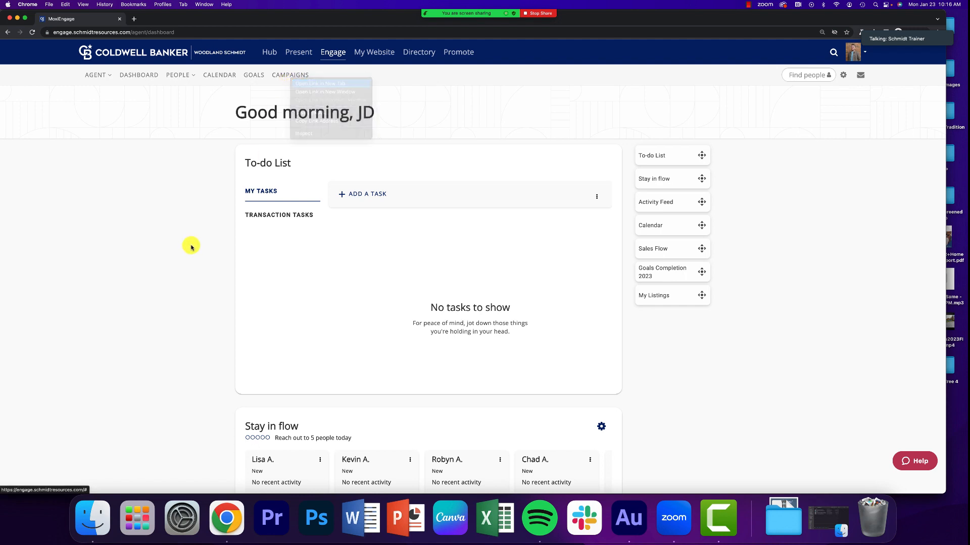
left_click(146, 19)
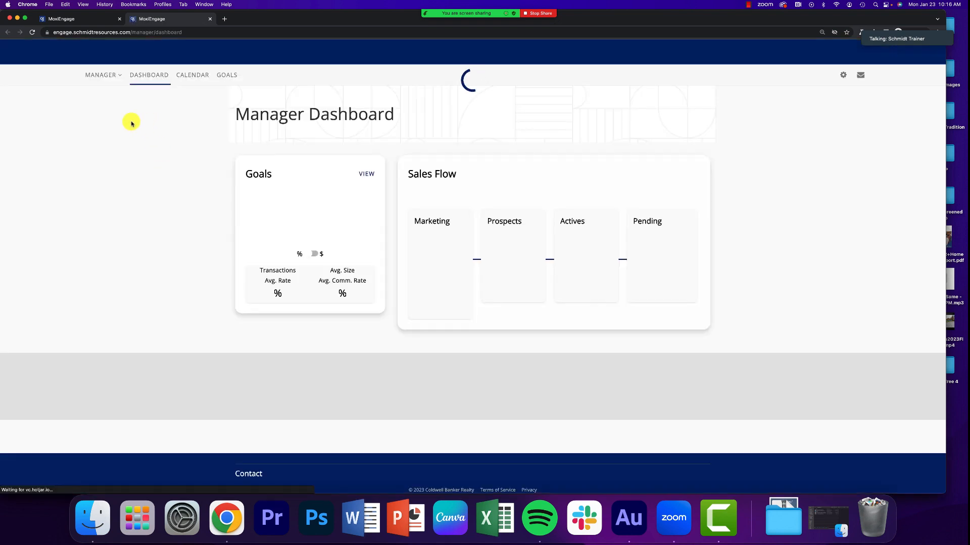
left_click(101, 75)
left_click(110, 95)
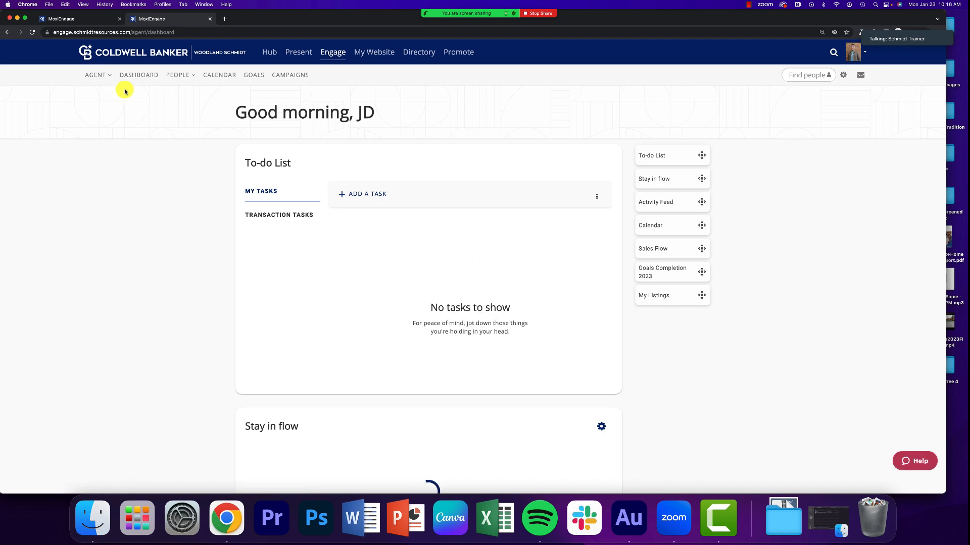
left_click(286, 75)
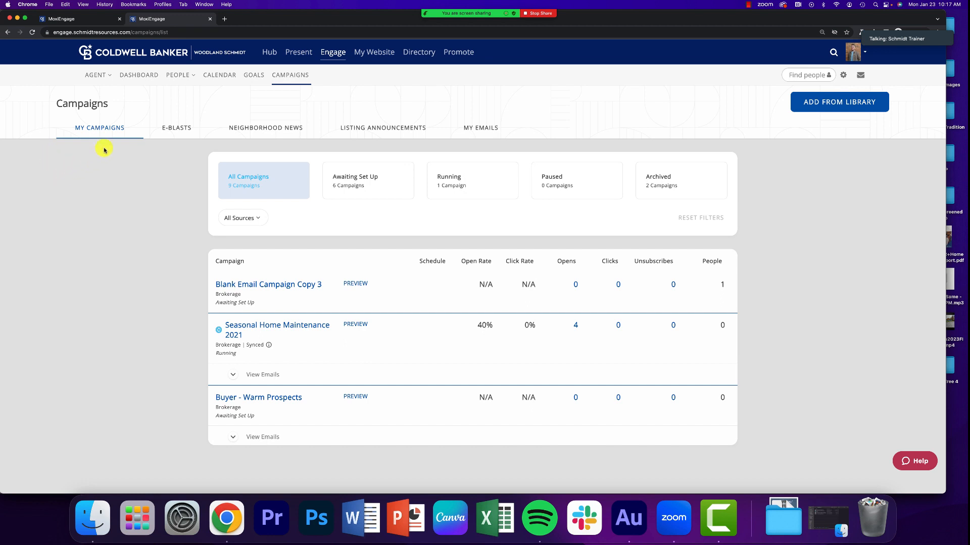
Step: Review the People overview and the group labels on contacts in the My People list, and close the extra tab
left_click(100, 76)
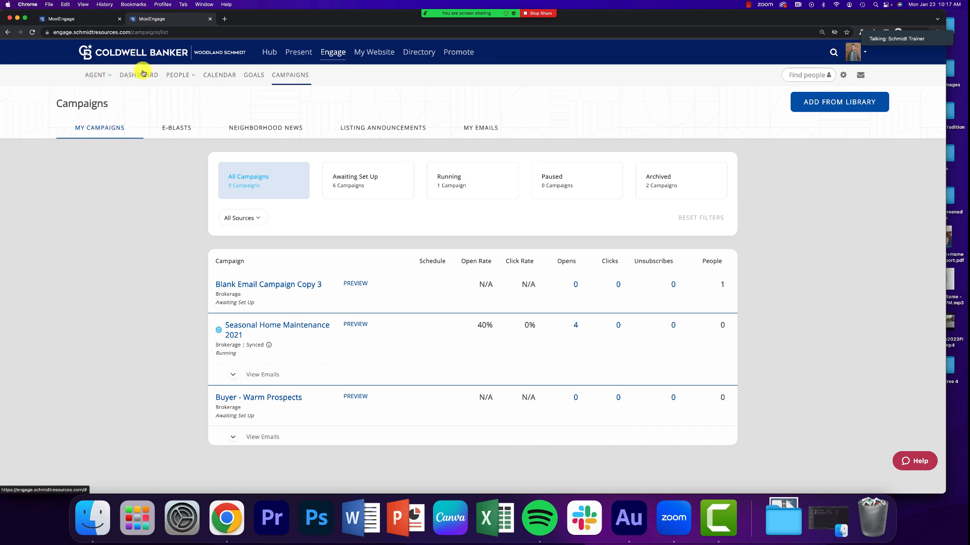
left_click(177, 75)
left_click(186, 95)
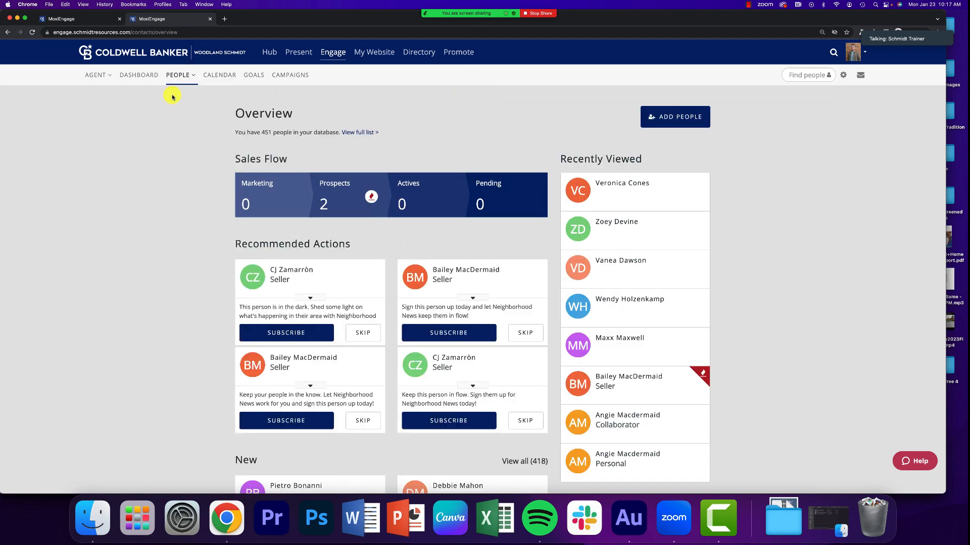
left_click(174, 76)
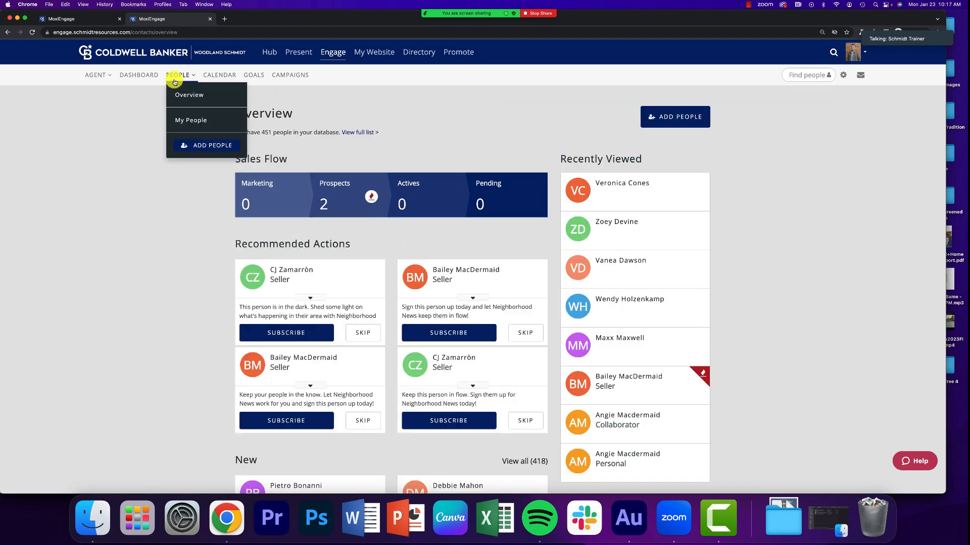
left_click(190, 113)
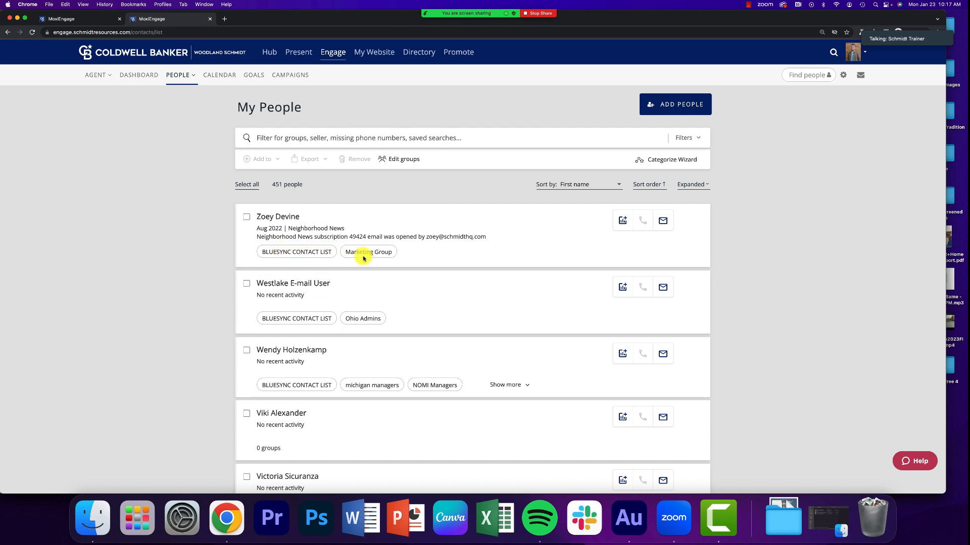
scroll(361, 260, "down", 2)
scroll(360, 268, "down", 5)
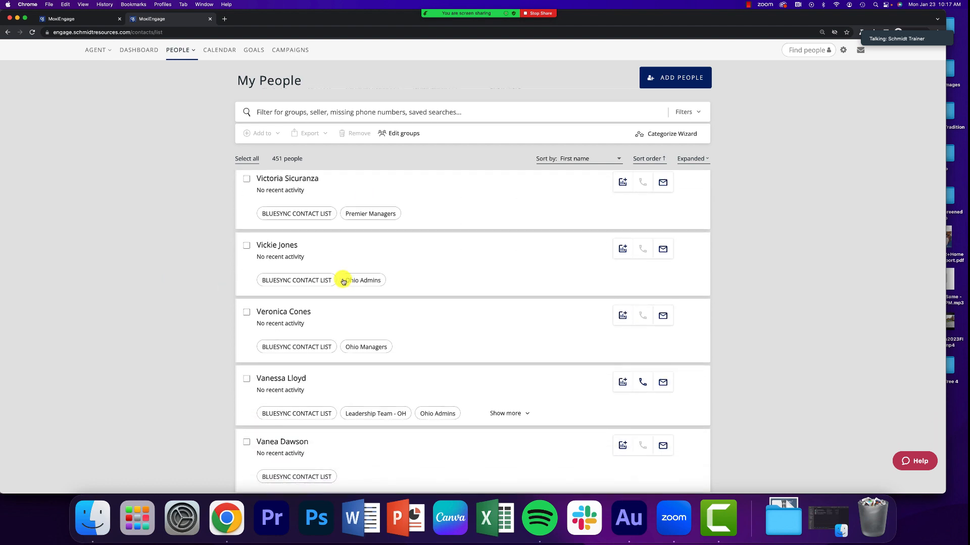
scroll(344, 314, "up", 6)
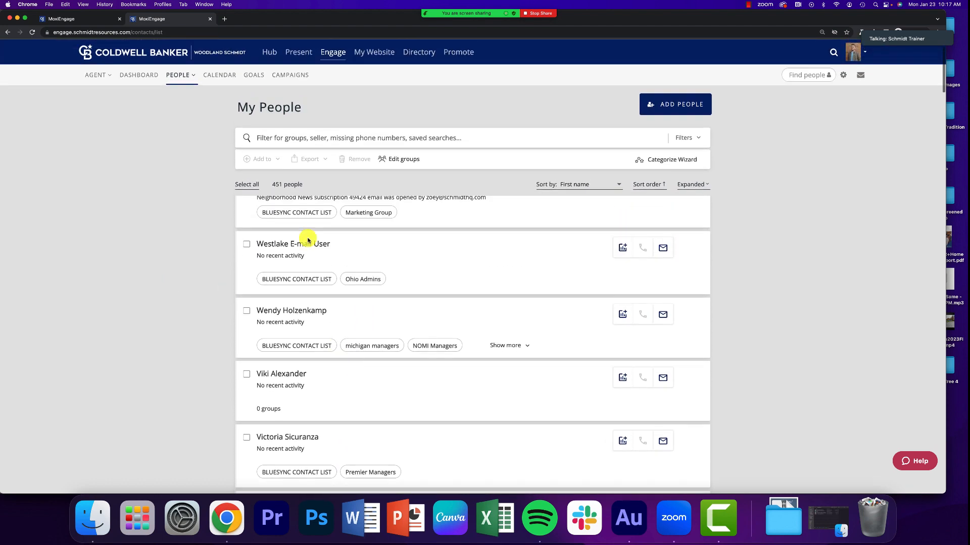
left_click(210, 19)
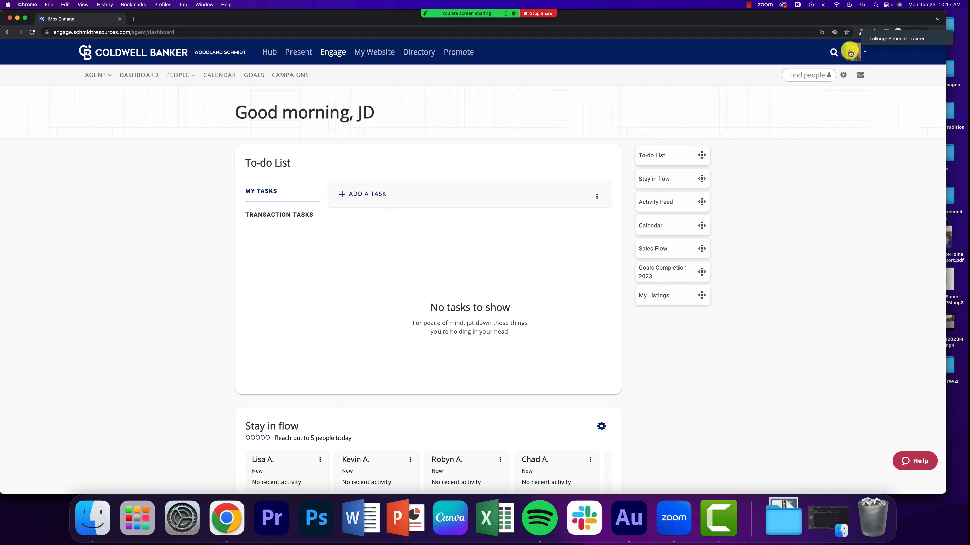
Step: Start a new email message and add a single contact from the matching names as its recipient
left_click(860, 76)
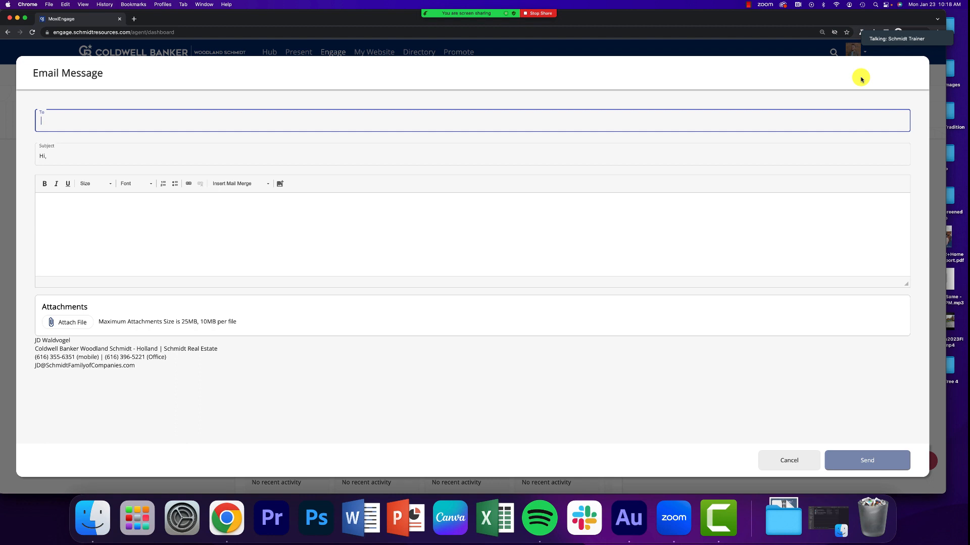
type("Angie")
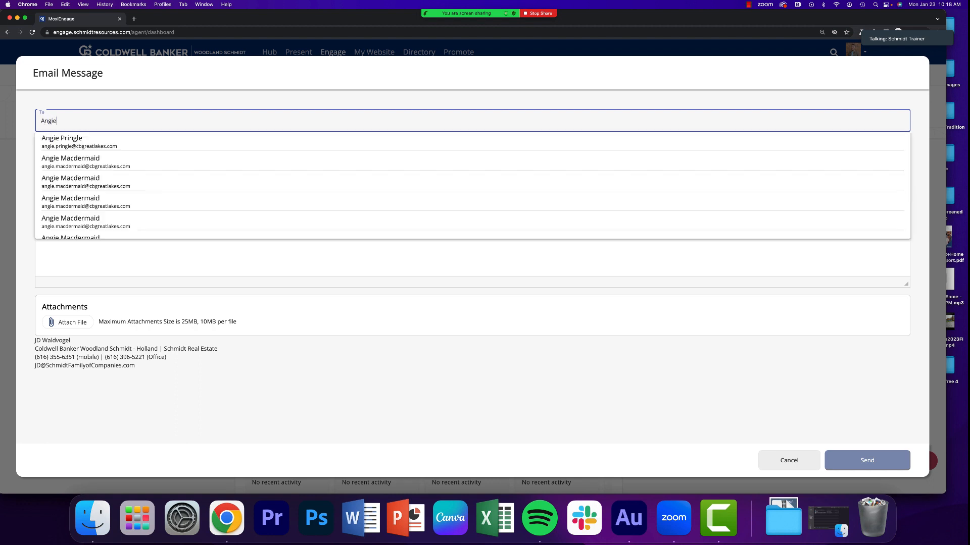
left_click(72, 166)
Step: Write the email subject as "Hi", the contact's first name, and "from Moxi Monday!"
left_click(72, 168)
type("Hi,")
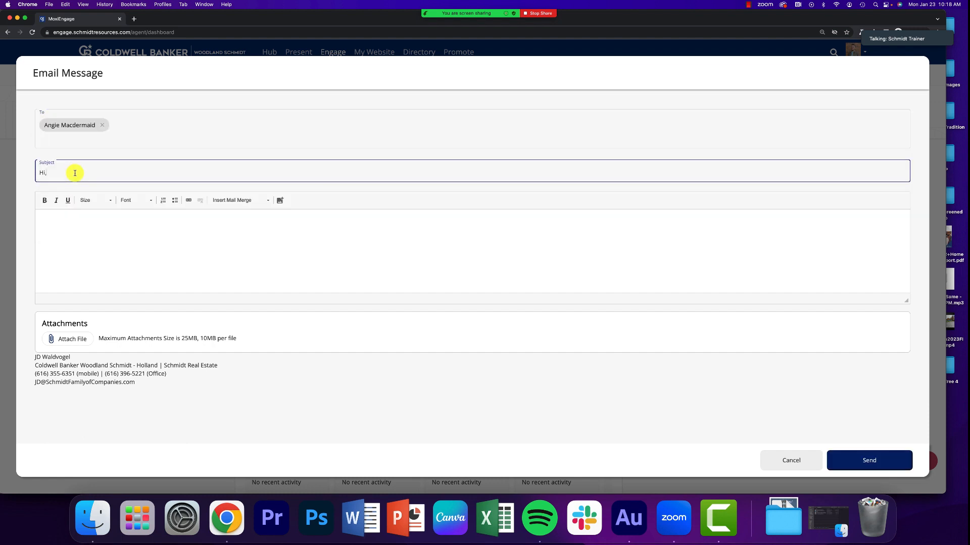
key("BackSpace")
type("Angie from Moxi Monday!")
Step: Insert the image "Fall Buying Survey - MOVING.png" into the email body
left_click(179, 244)
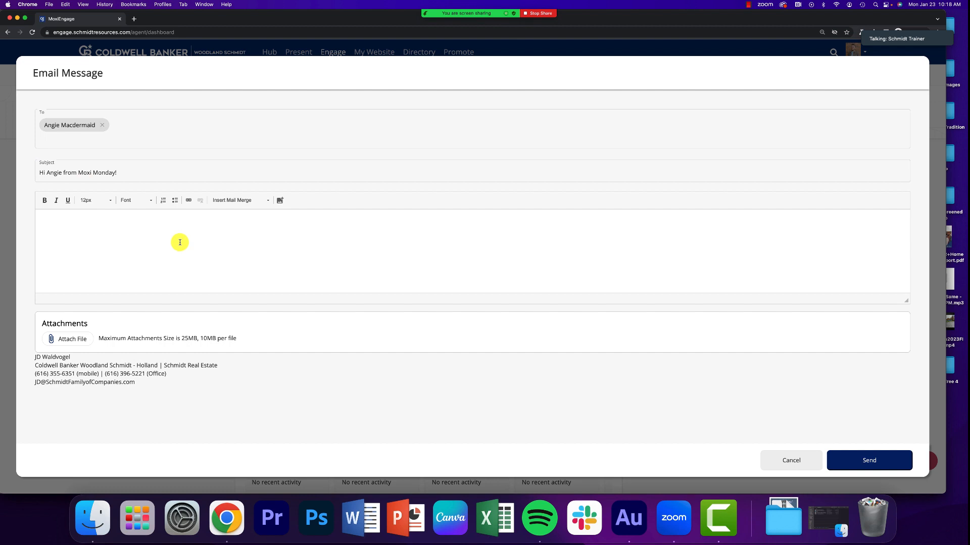
left_click(280, 201)
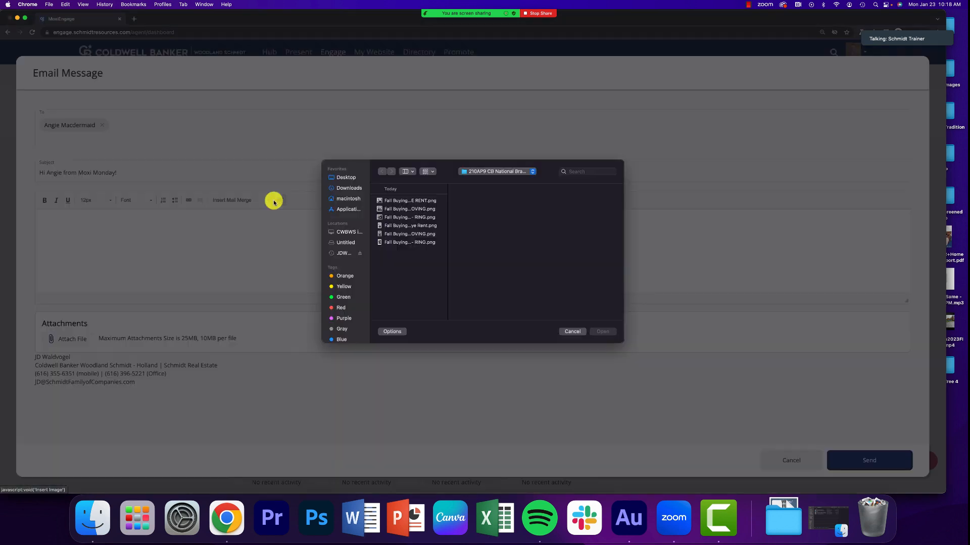
left_click(397, 218)
key("Up")
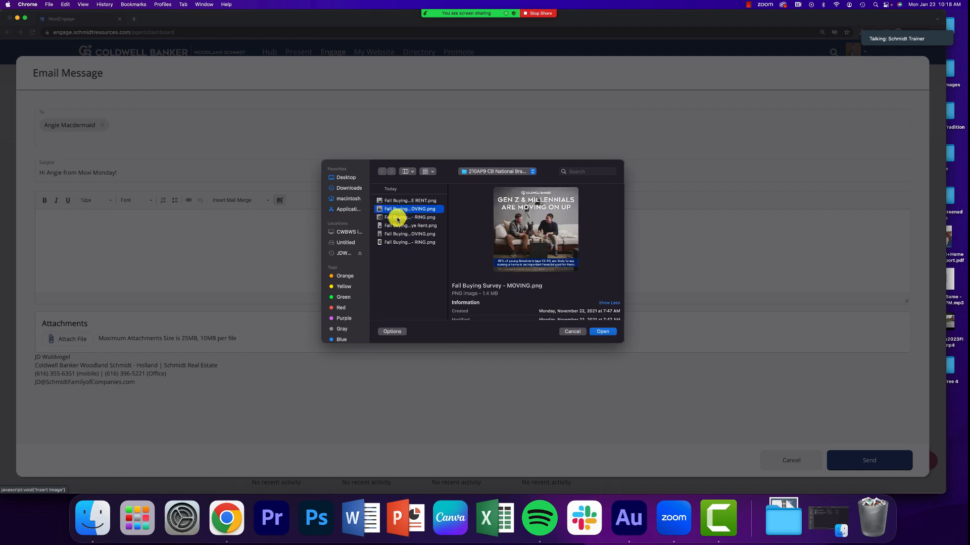
key("Return")
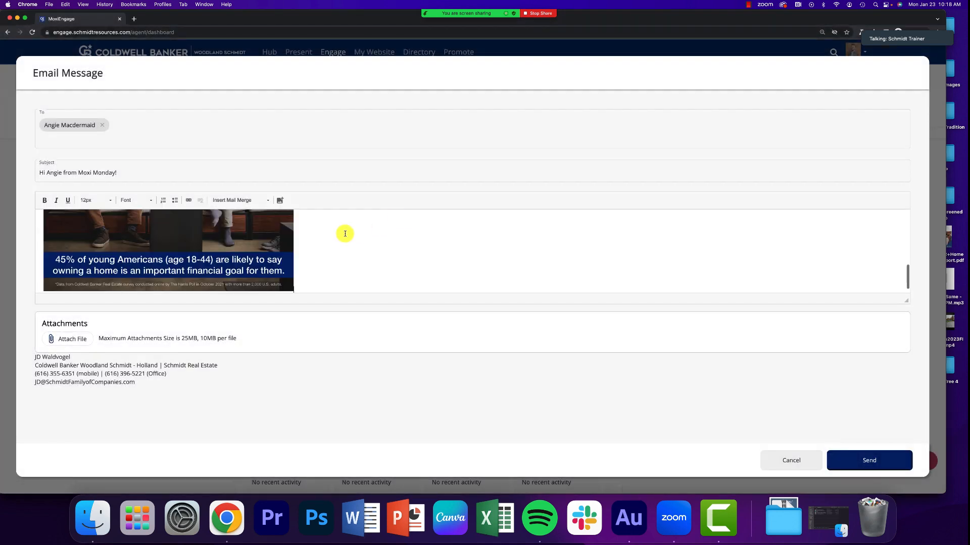
Step: Add a line above the image greeting the contact by first name, followed by "hope you're doing well! Here's a cool graphic for you to use."
scroll(208, 259, "up", 5)
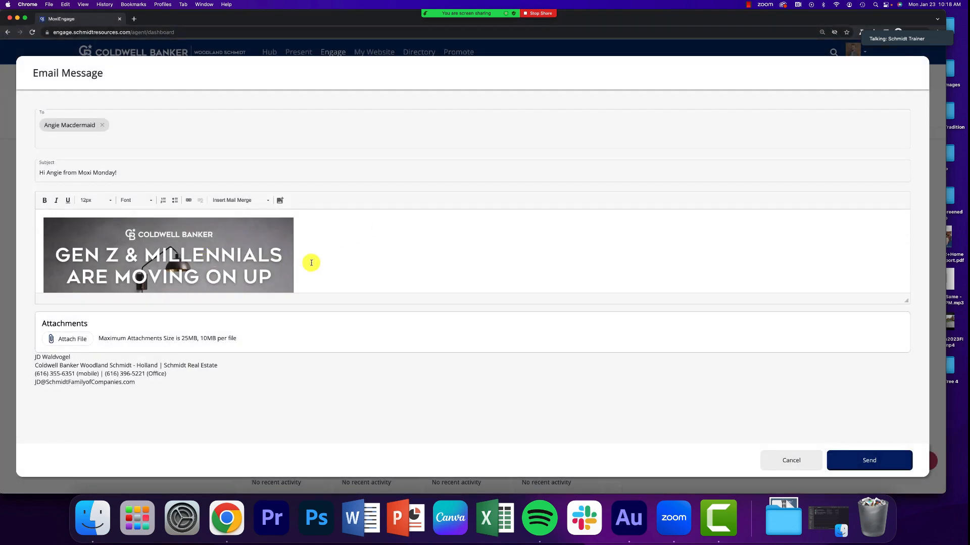
scroll(311, 263, "down", 1)
key("Return")
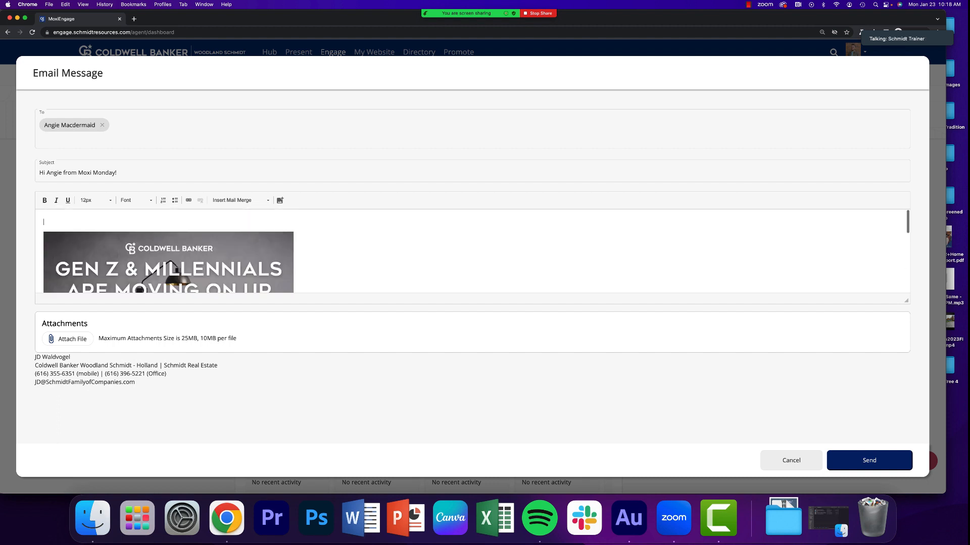
type("Hey Angie, hope you're doing well! Here's a coo")
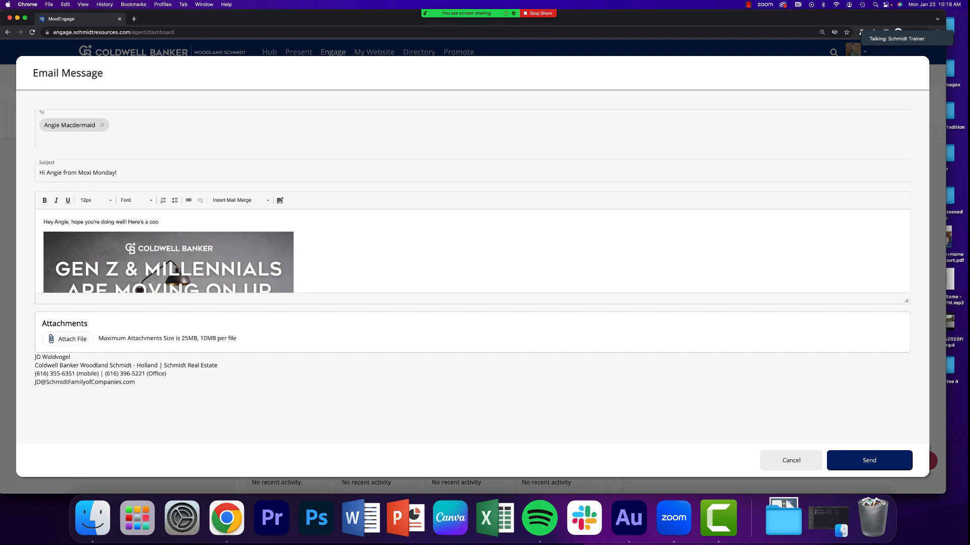
type("l graphic for you to use.")
Step: Format the greeting line above the image with font size 20 and the Garamond font
scroll(350, 269, "down", 2)
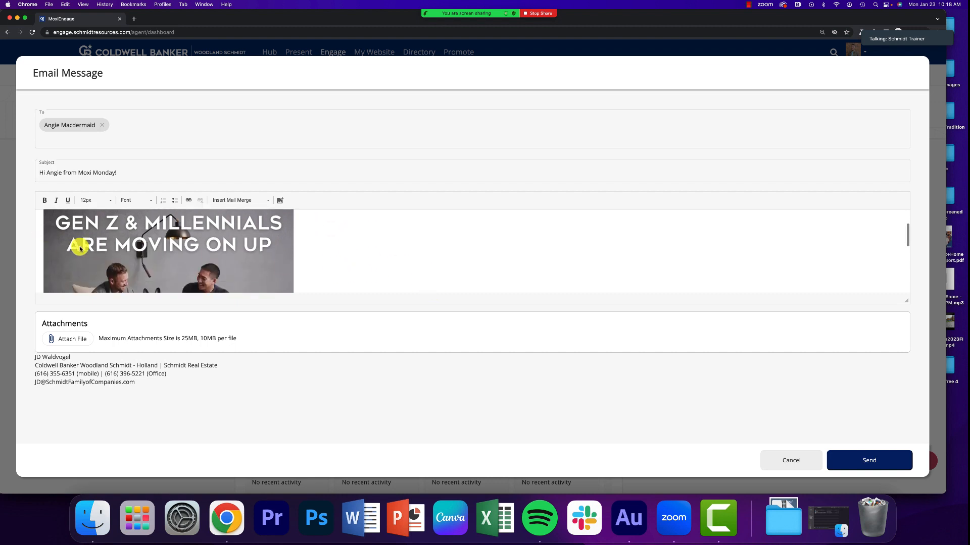
scroll(80, 249, "up", 2)
left_click_drag(216, 223, 31, 219)
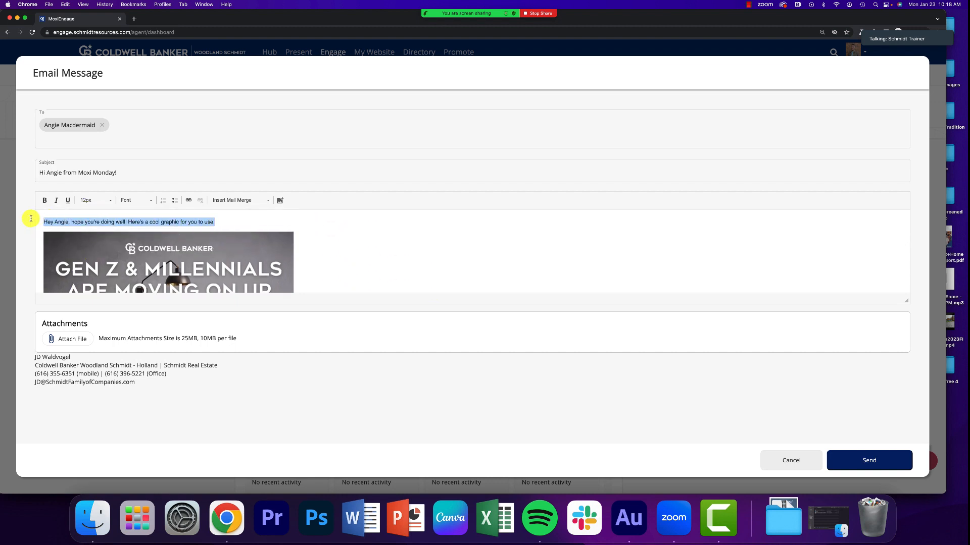
left_click(92, 201)
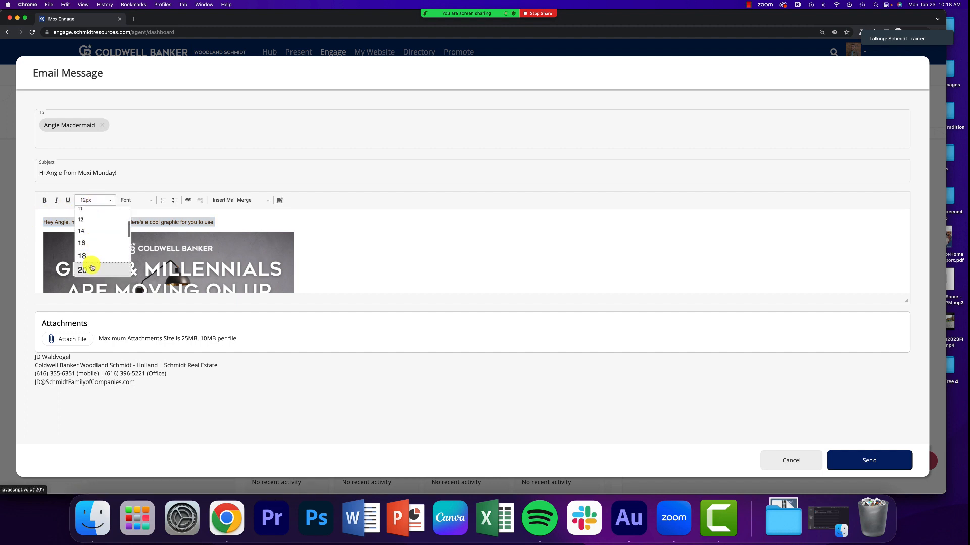
left_click(83, 271)
left_click(135, 200)
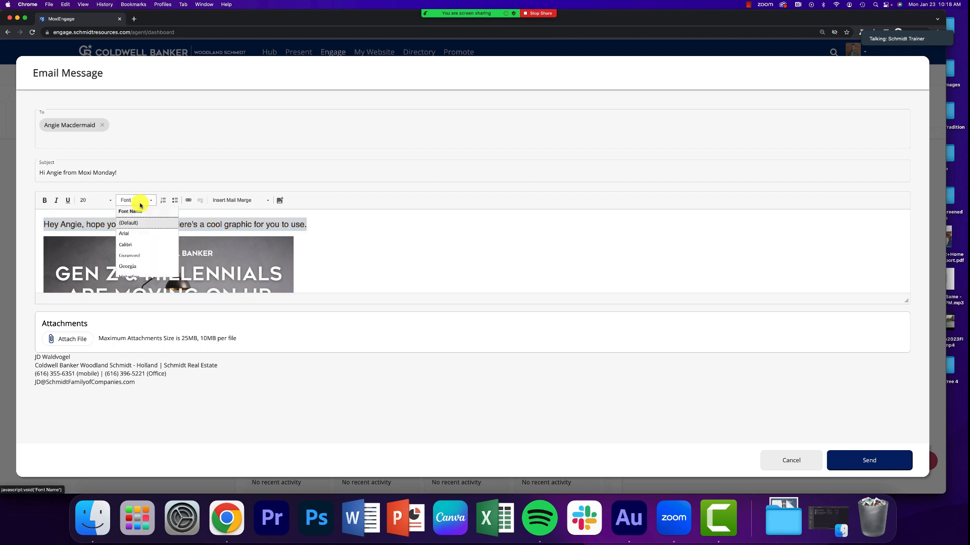
scroll(138, 252, "down", 3)
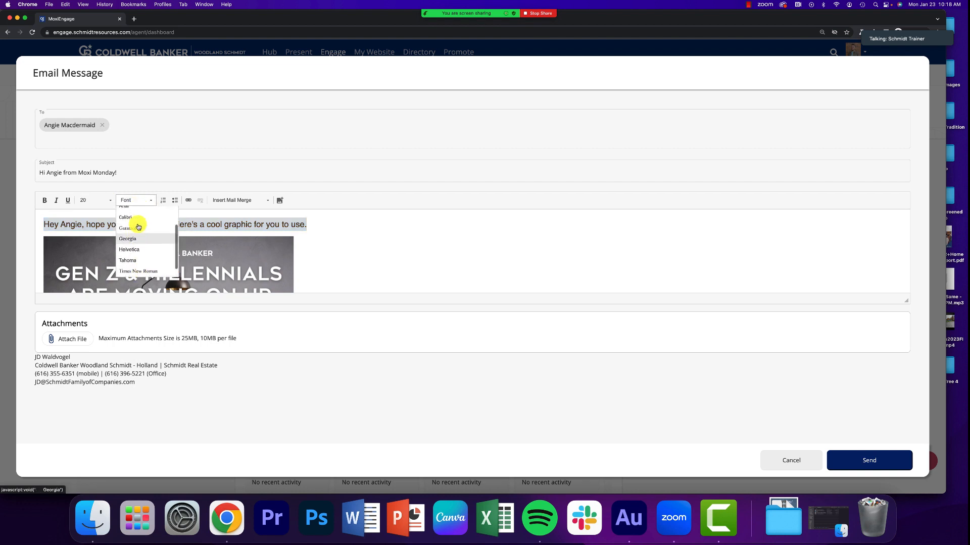
scroll(134, 255, "up", 2)
left_click(134, 256)
left_click(166, 221)
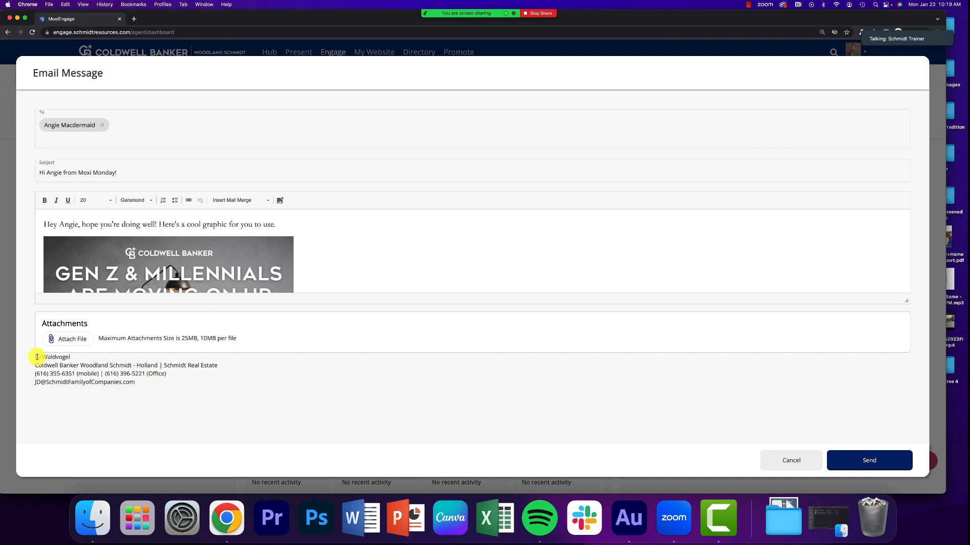
Step: Check the signature and the inserted image in the draft, and discard the email without sending it
left_click_drag(37, 355, 186, 396)
left_click(217, 390)
scroll(370, 248, "down", 2)
scroll(370, 248, "down", 3)
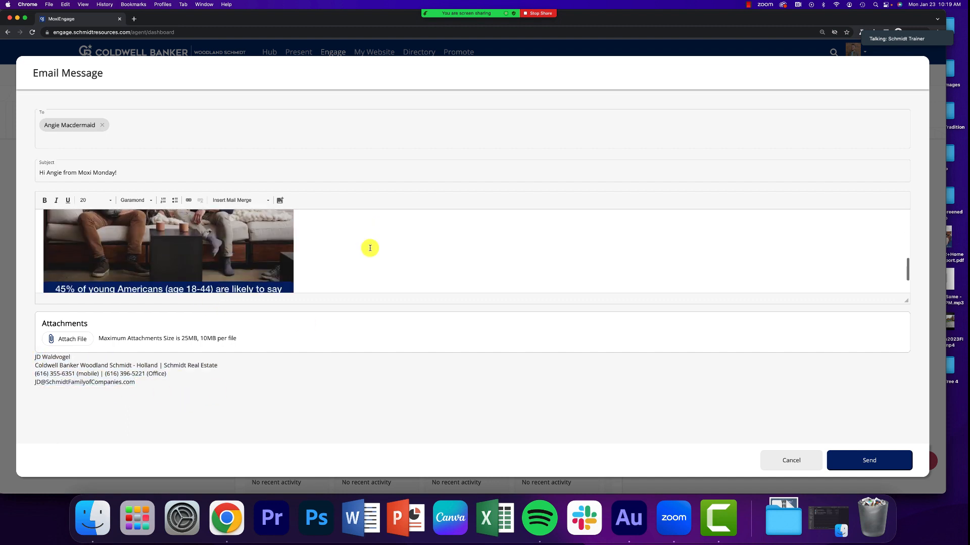
scroll(370, 248, "up", 5)
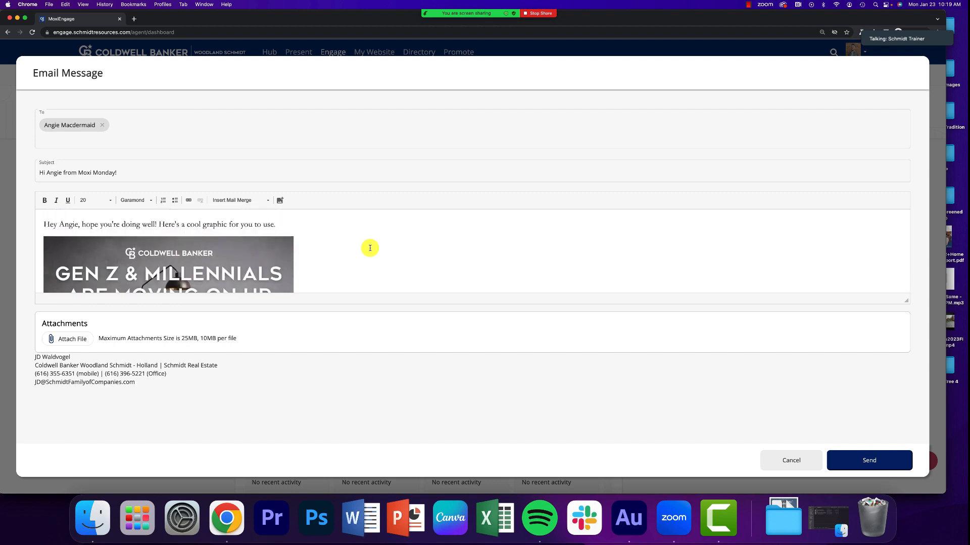
left_click(777, 453)
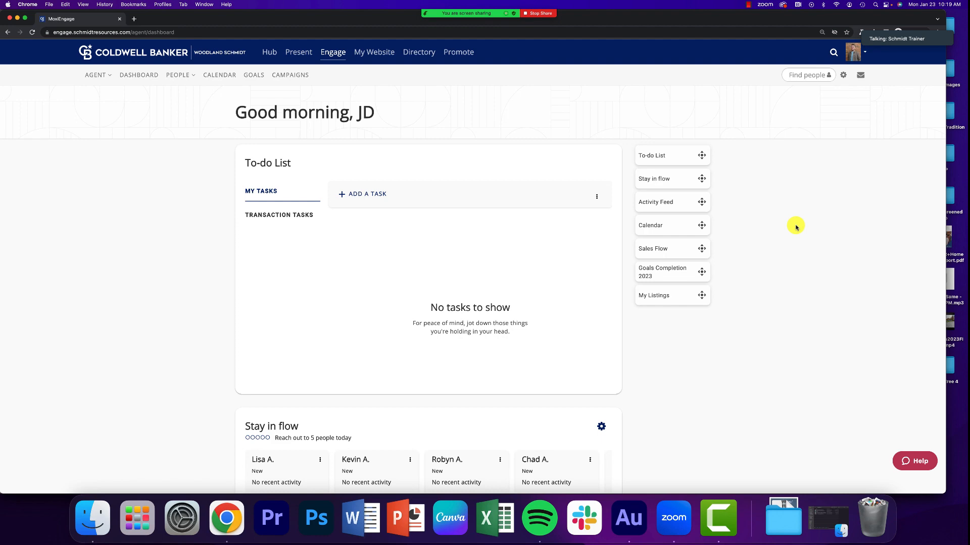
Step: Start a new email message addressed to the BLUESYNC CONTACT LIST group
left_click(860, 76)
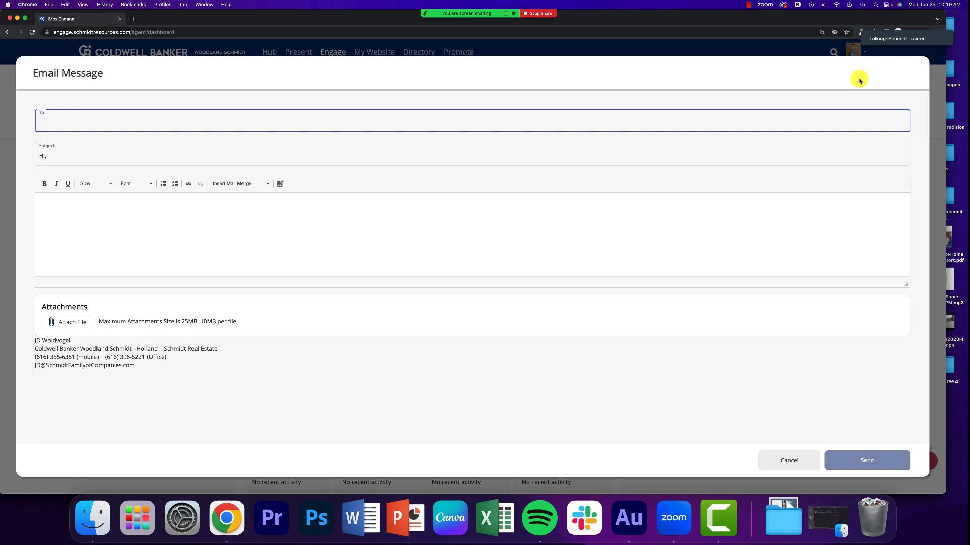
type("es")
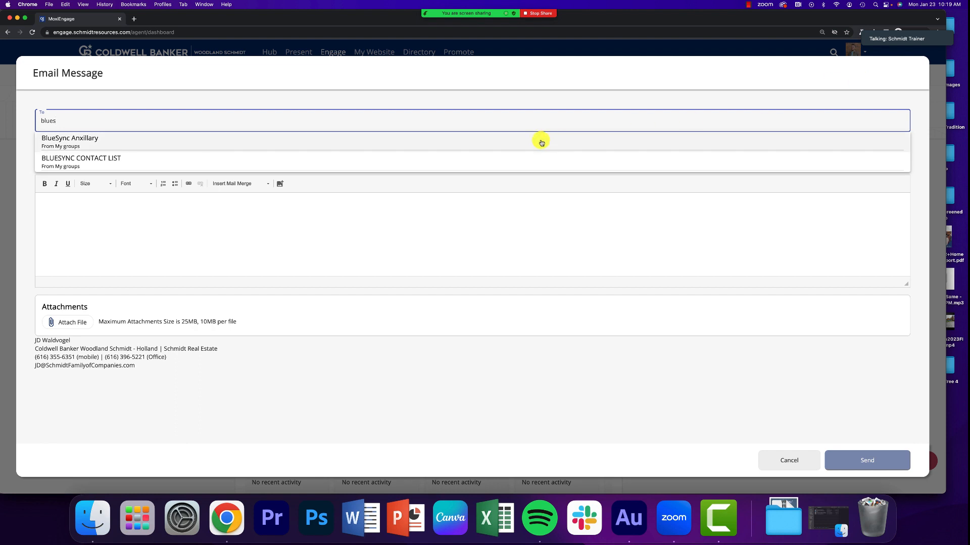
left_click(223, 166)
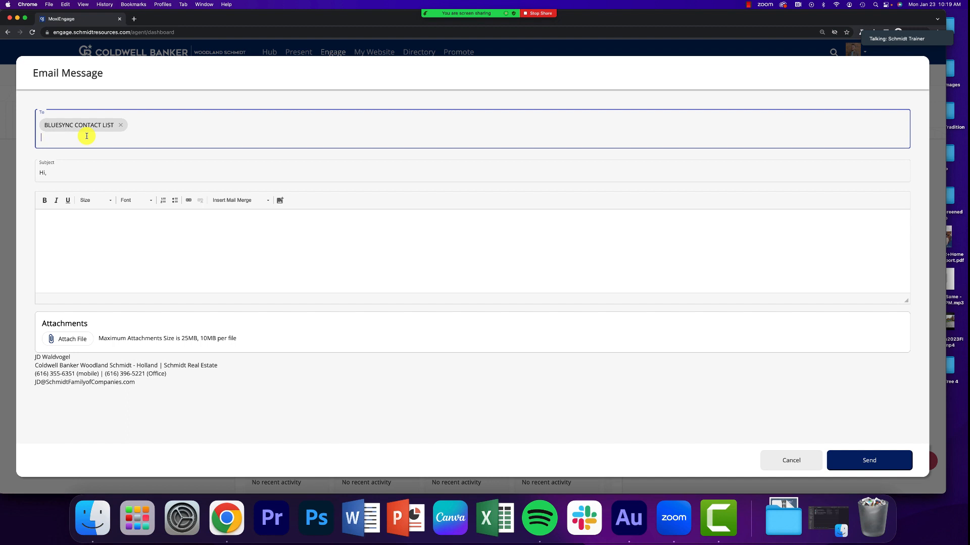
Step: Replace the default email subject with "January Market Report" and place the cursor in the empty message body
left_click(85, 170)
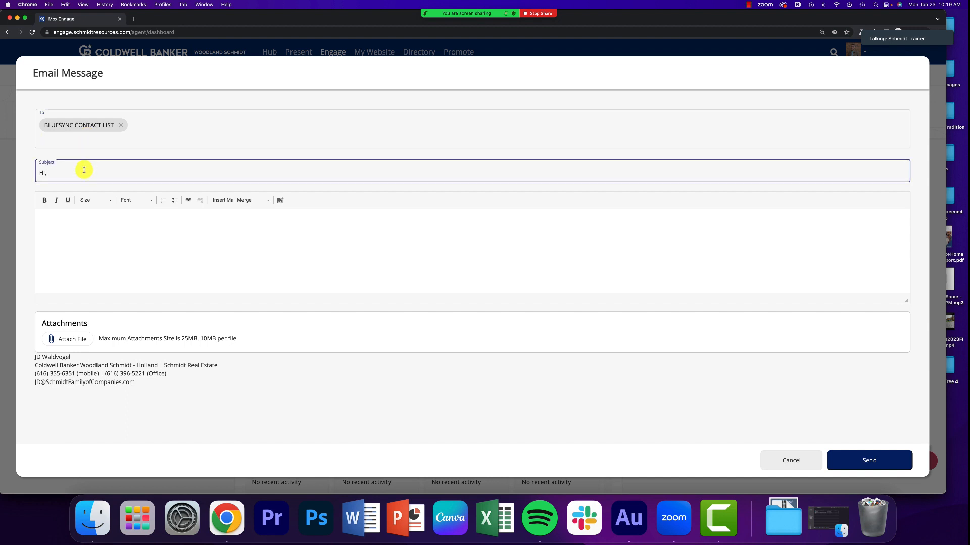
key("super+a")
type("January Market Report")
key("Tab")
left_click(156, 241)
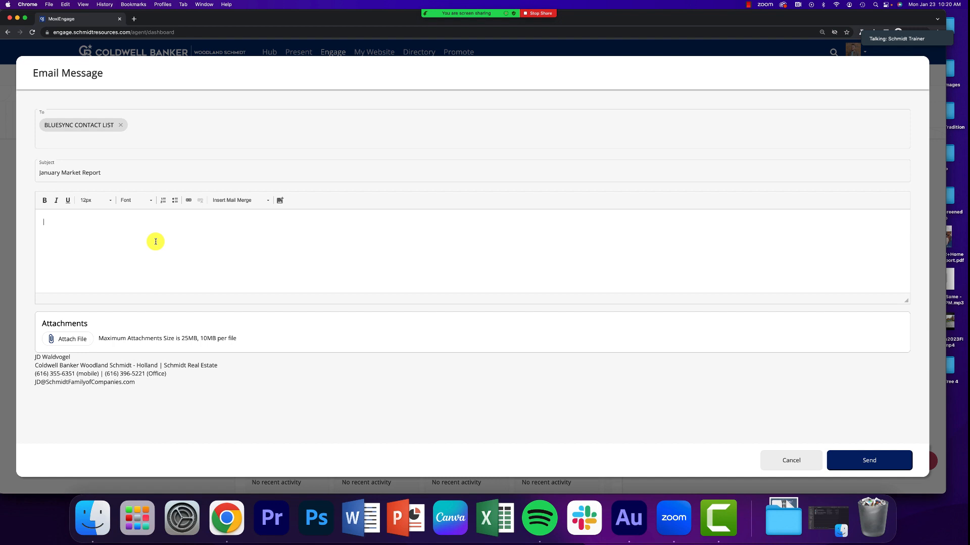
Step: Start the message body with "Hi" followed by the First Name mail merge field
left_click(234, 202)
scroll(234, 224, "down", 1)
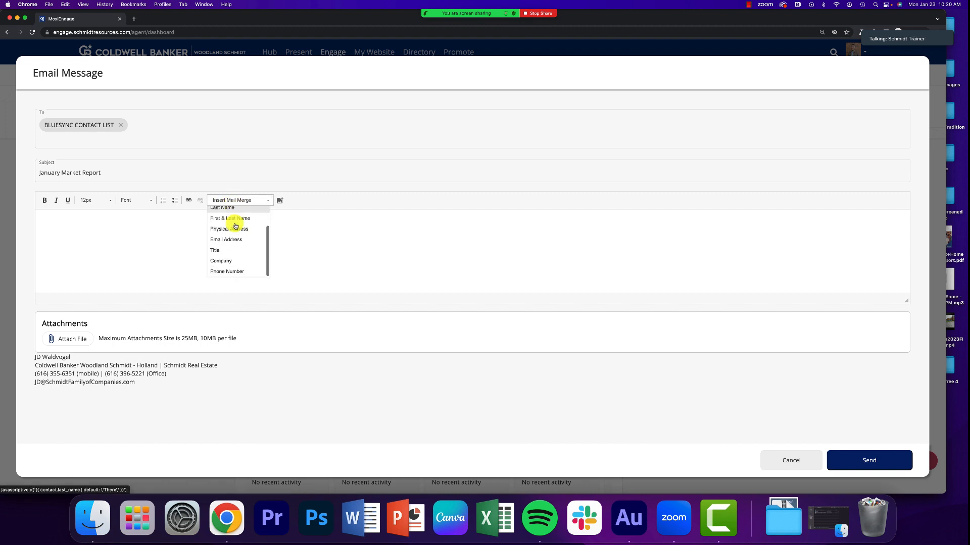
scroll(235, 227, "up", 2)
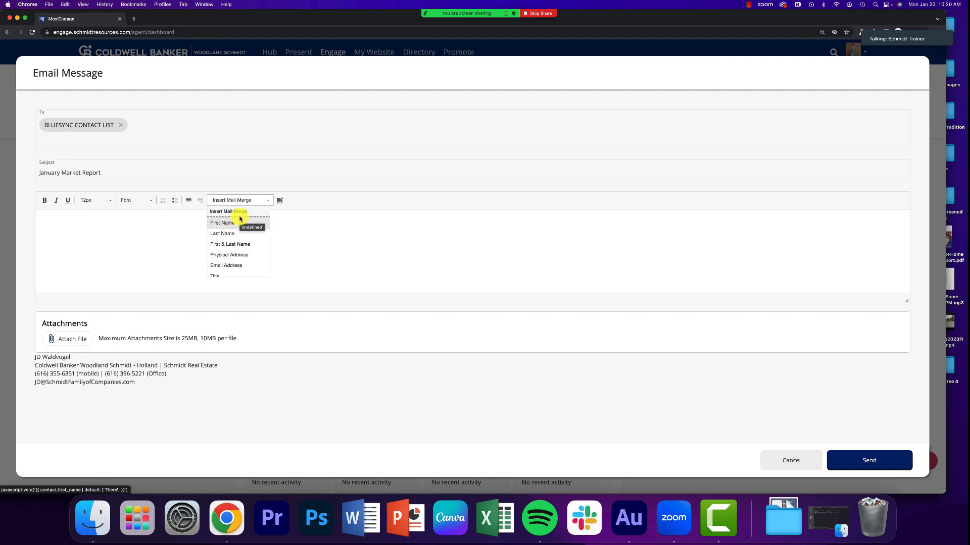
left_click(131, 225)
type("Hi")
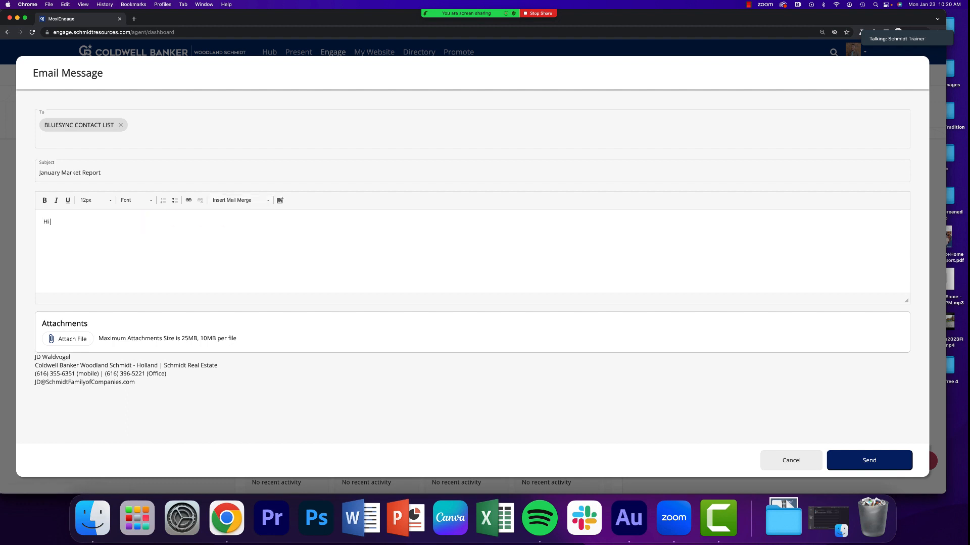
left_click(253, 200)
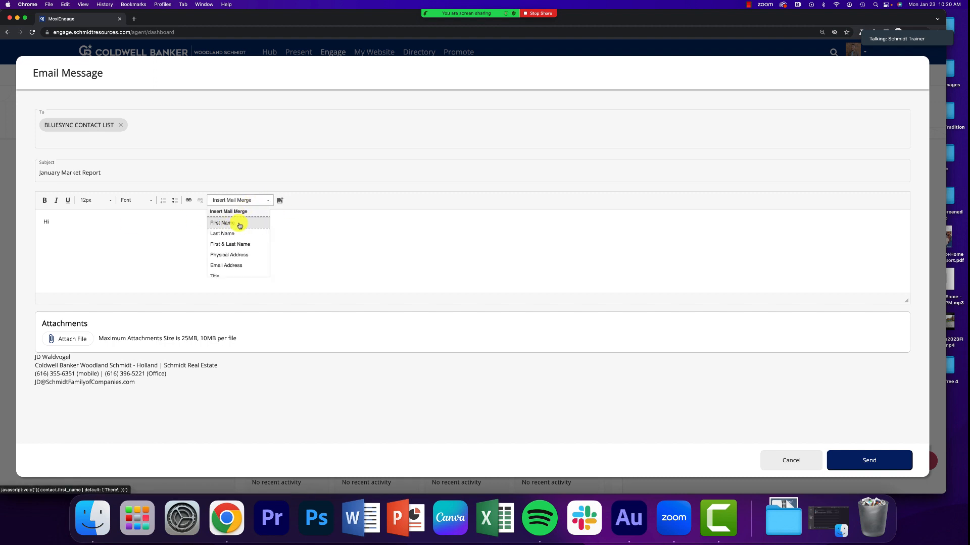
left_click(244, 224)
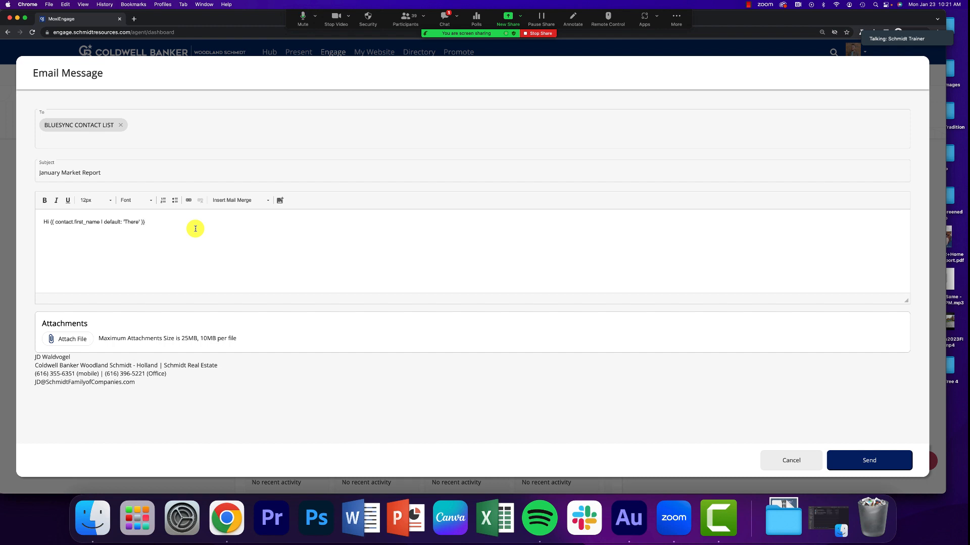
Step: Look through the mail merge fields available for the message, from First Name to Phone Number, without inserting one
left_click(230, 203)
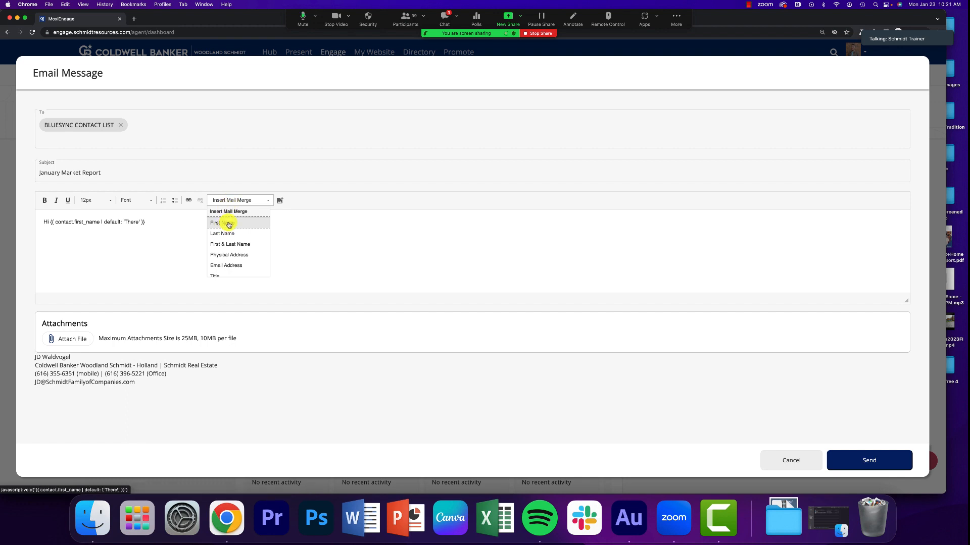
scroll(233, 228, "down", 1)
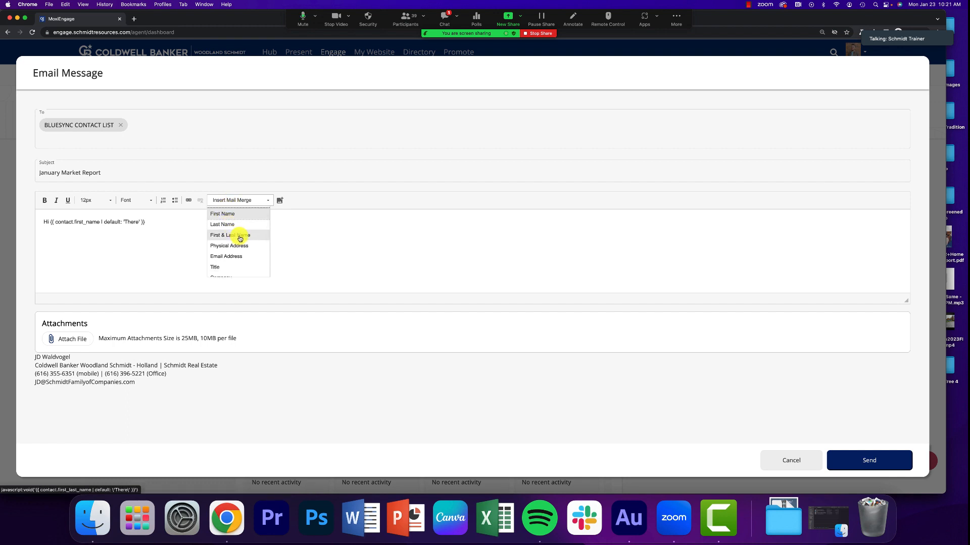
scroll(235, 243, "down", 1)
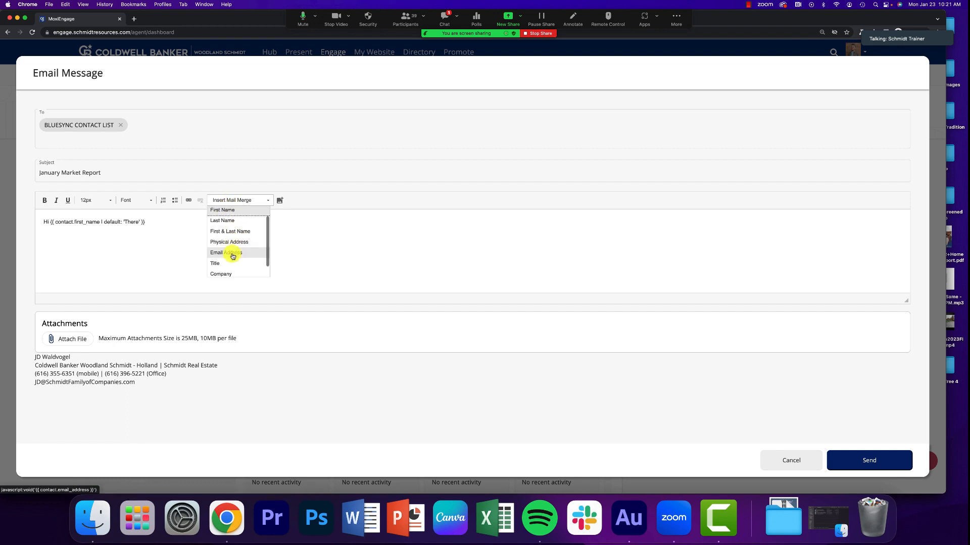
scroll(233, 255, "down", 1)
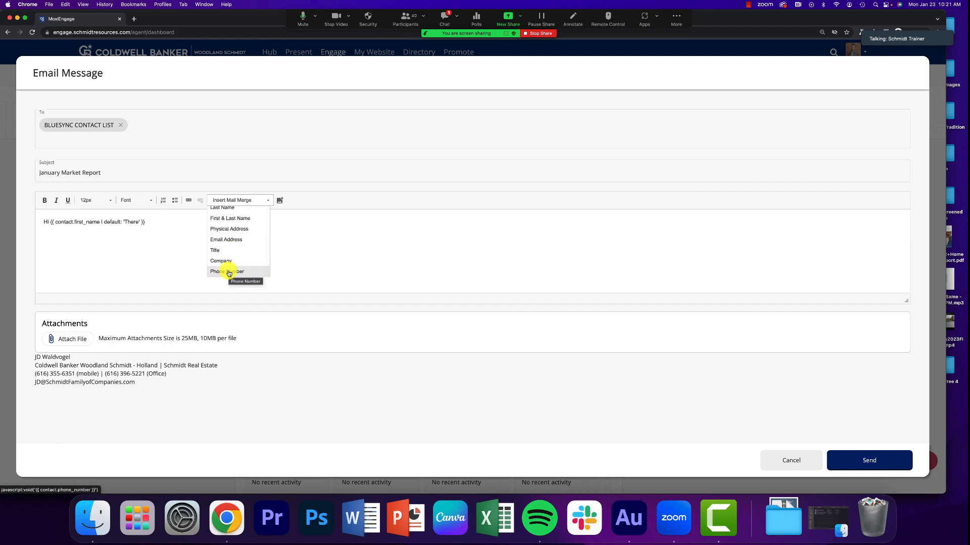
left_click(151, 243)
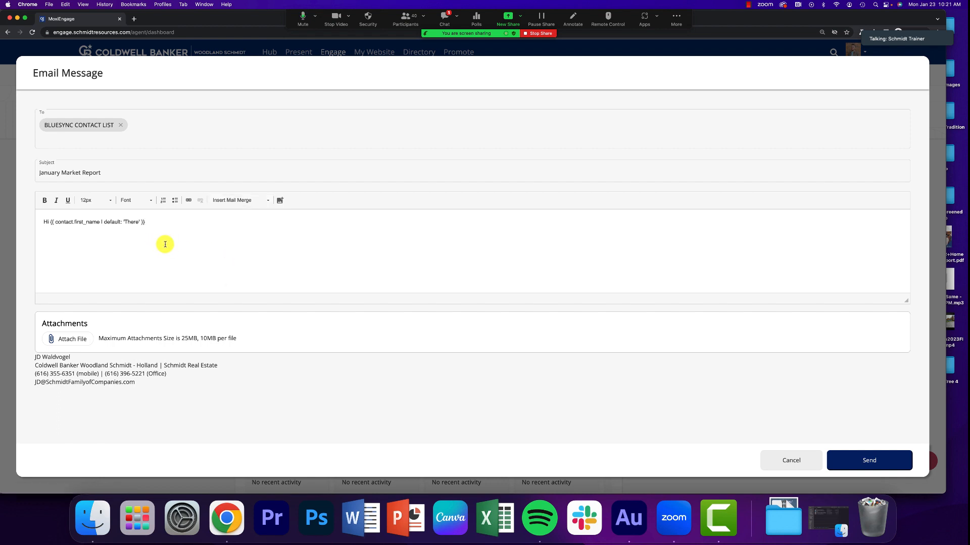
Step: Below the greeting, write "I love being able to offer complimentary home evaluations to my friends and family." and begin the following sentence
key("Return")
key("Return")
type("I love being able to offer complimentary ")
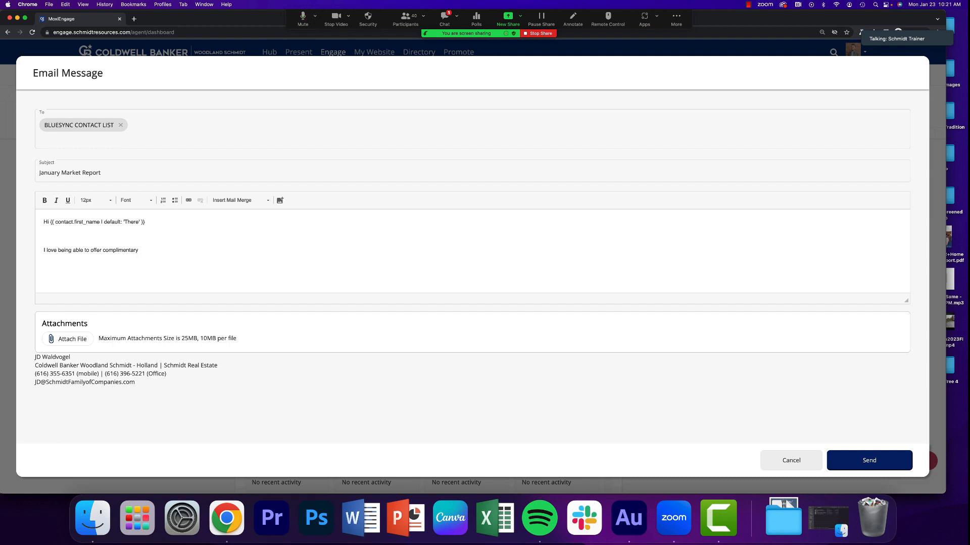
type("home evaluations to my friends and camily. If you would like a com[p")
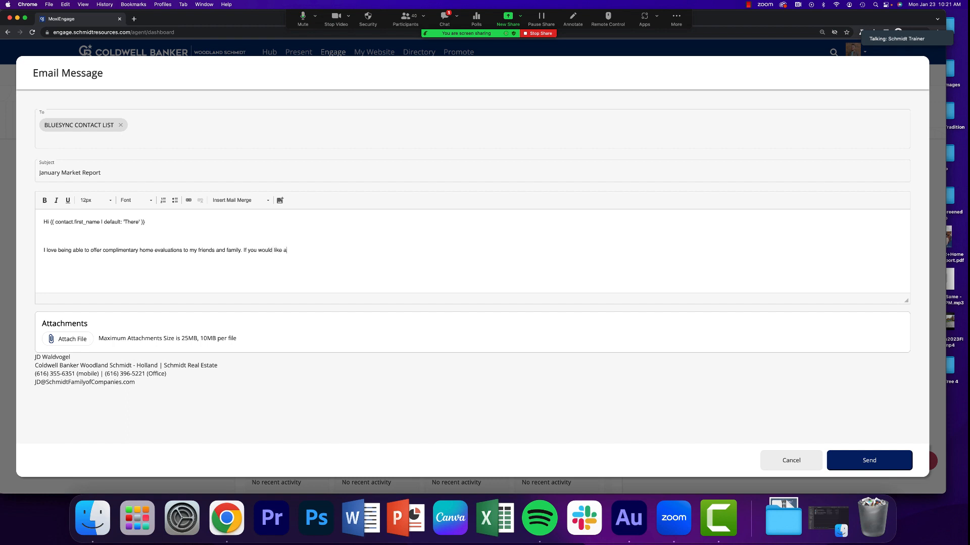
Step: Complete the sentence "If you would like a complimentary evaluation on your property at" with the Physical Address merge field and ", please let me know!"
key("BackSpace")
type("plimentary evaluation on your property at")
left_click(233, 201)
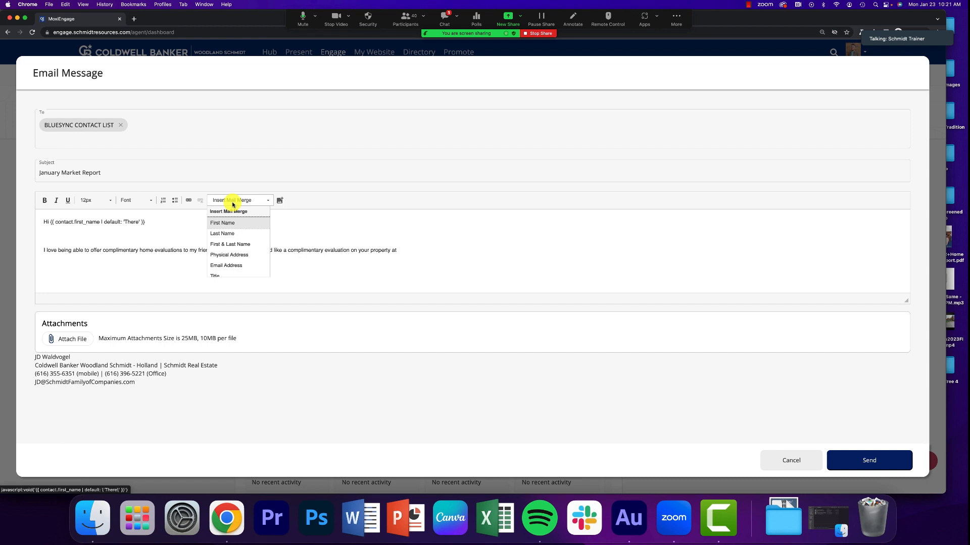
left_click(241, 254)
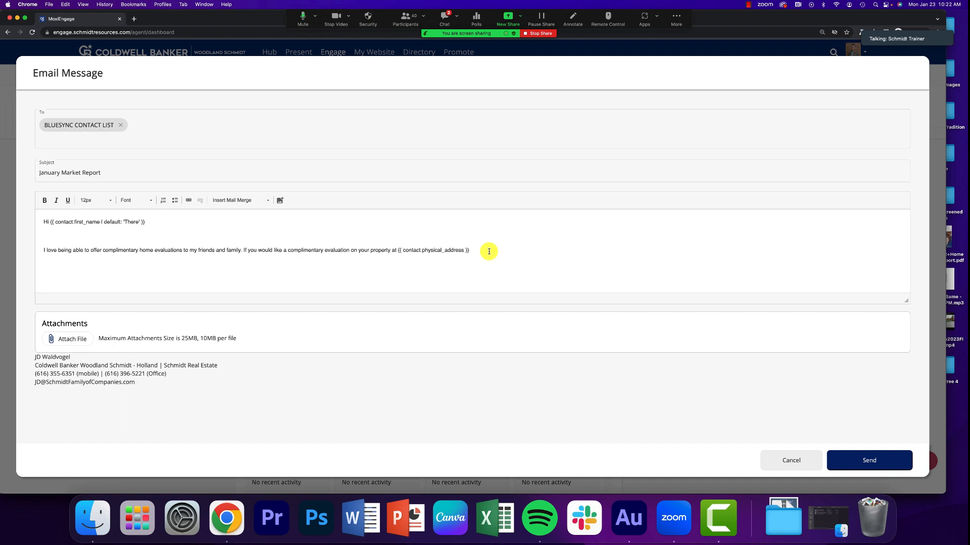
type(", please let me know!")
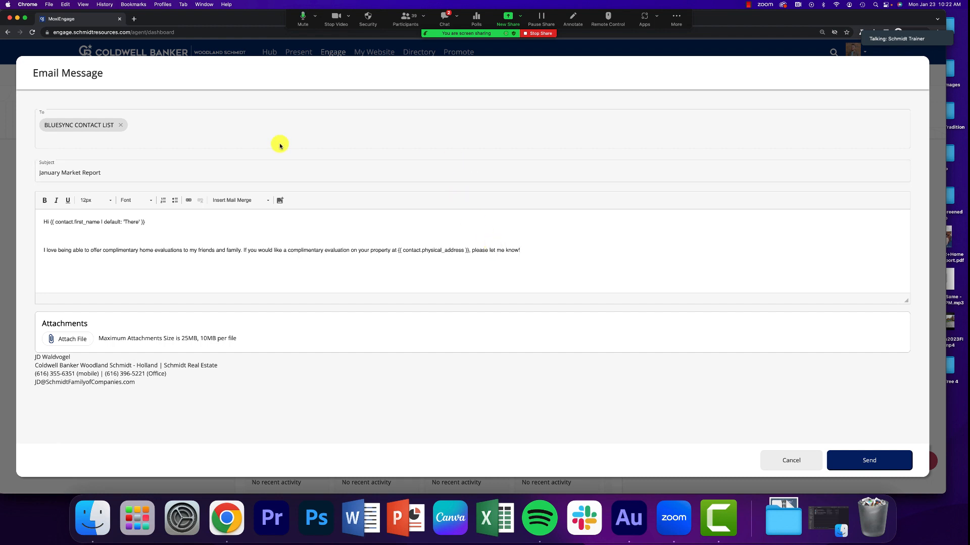
Step: Read the questions in the Zoom meeting chat and close the chat window
left_click(444, 17)
left_click_drag(508, 96, 759, 163)
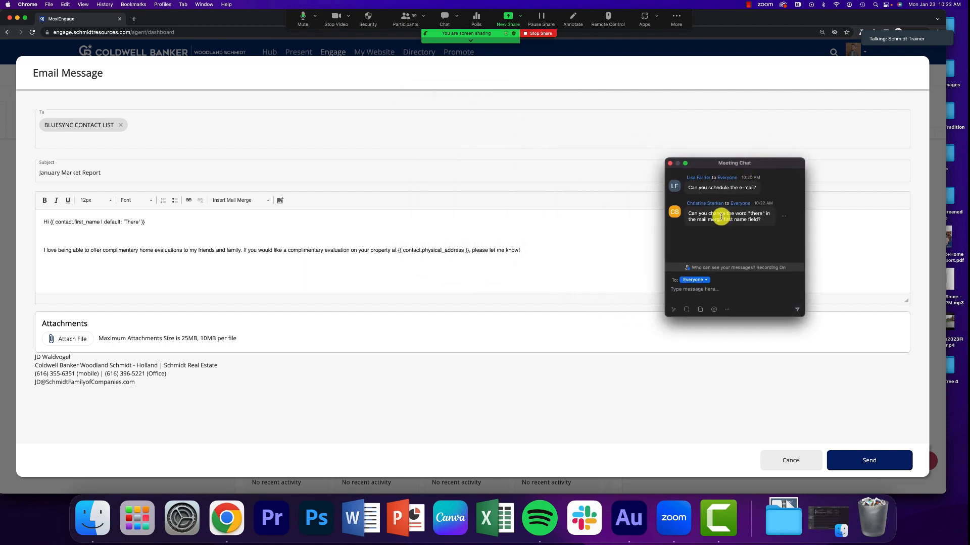
left_click(670, 166)
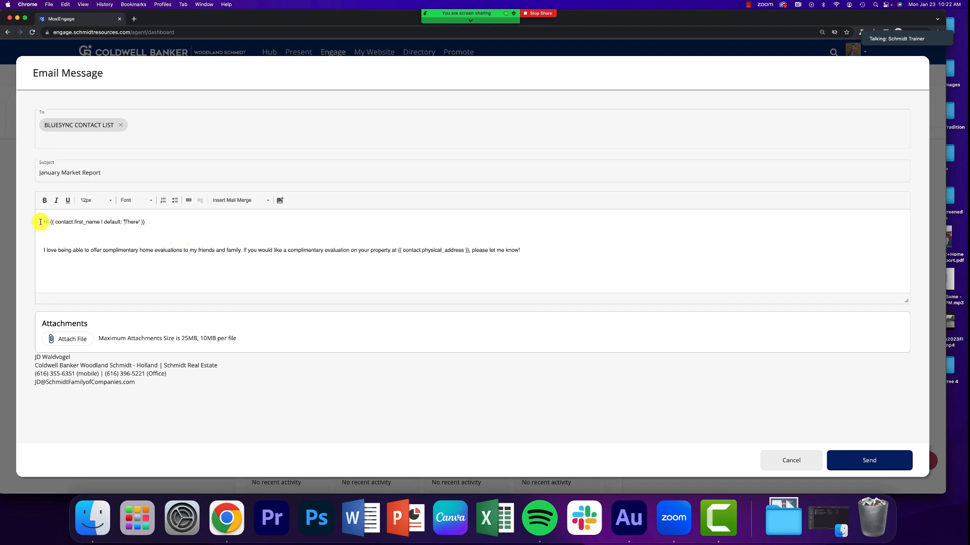
Step: Replace the default text "There" in the greeting's first-name merge field with "my beloved friend"
left_click_drag(44, 222, 170, 222)
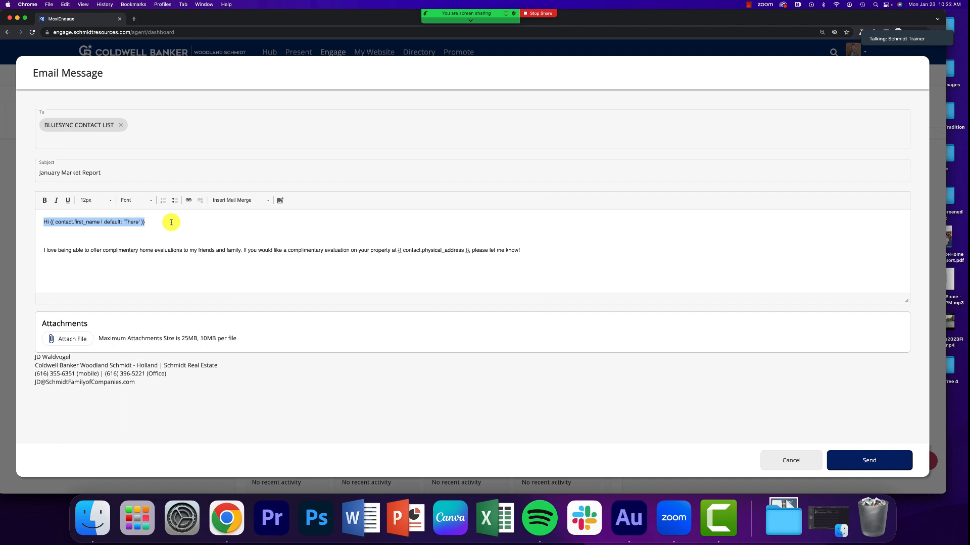
left_click(146, 222)
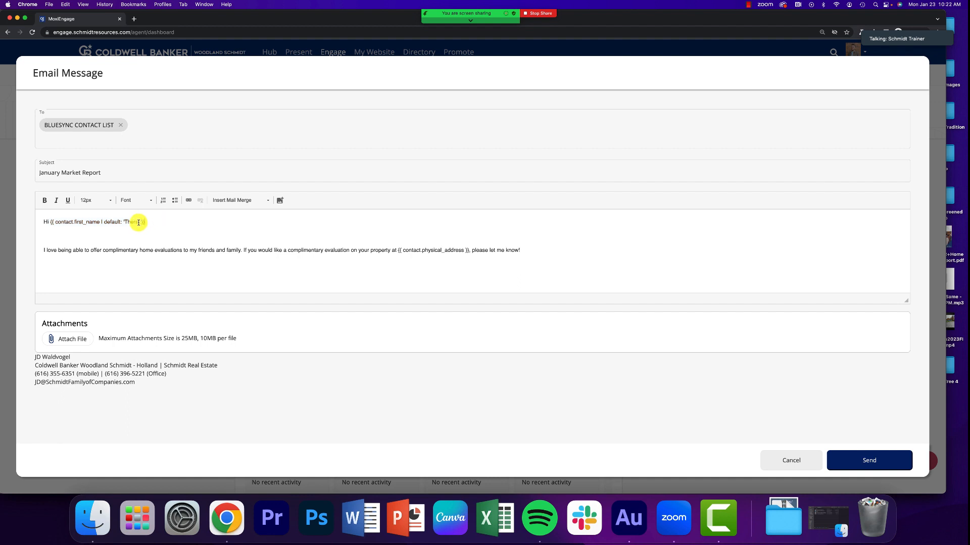
double_click(131, 222)
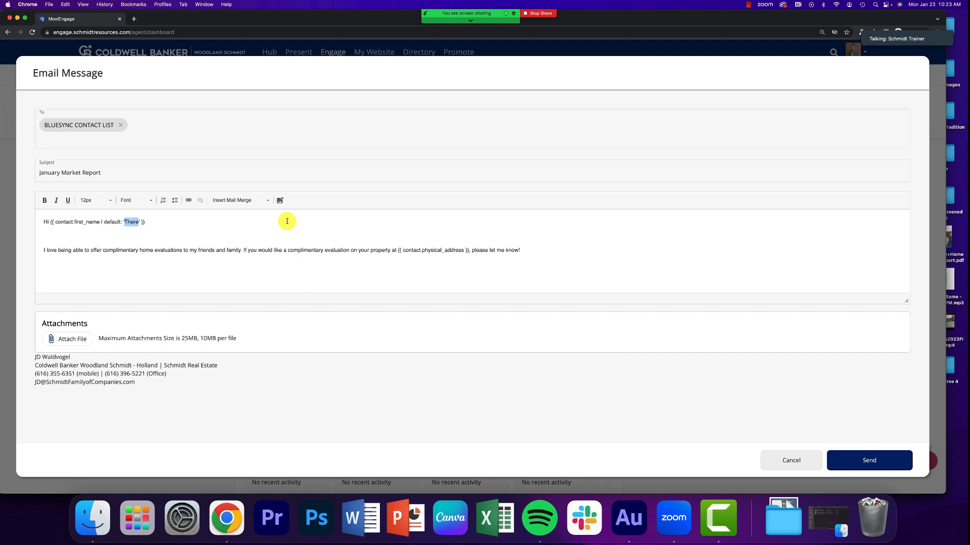
type("my beloved friend")
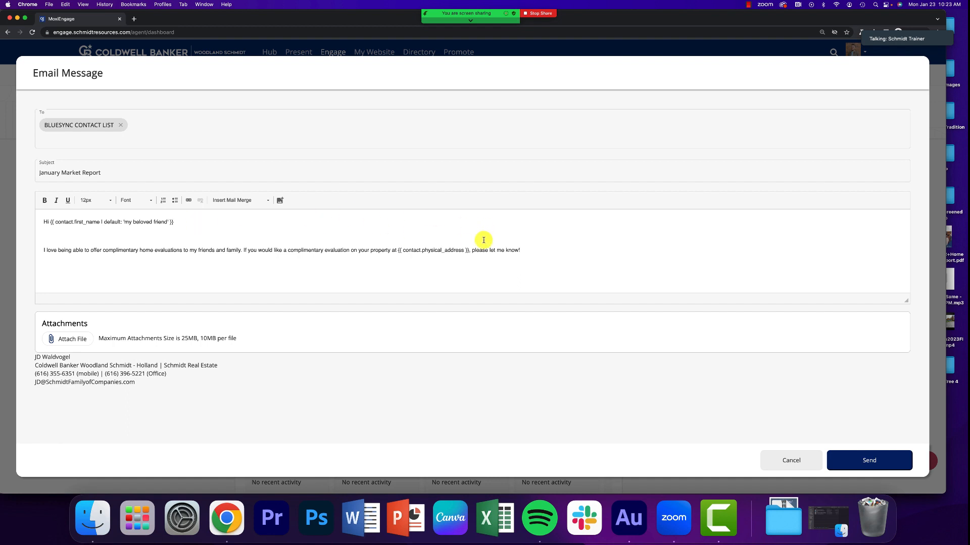
Step: Add the fallback "| default: 'Your Current Address'" inside the physical address merge field
left_click(464, 251)
type("| default: ")
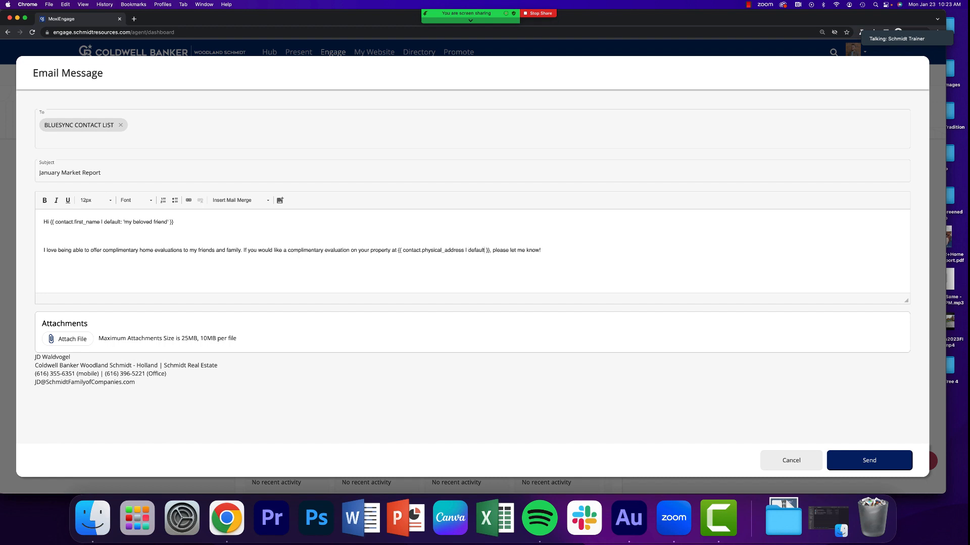
type("'Your Current Address'")
left_click(640, 258)
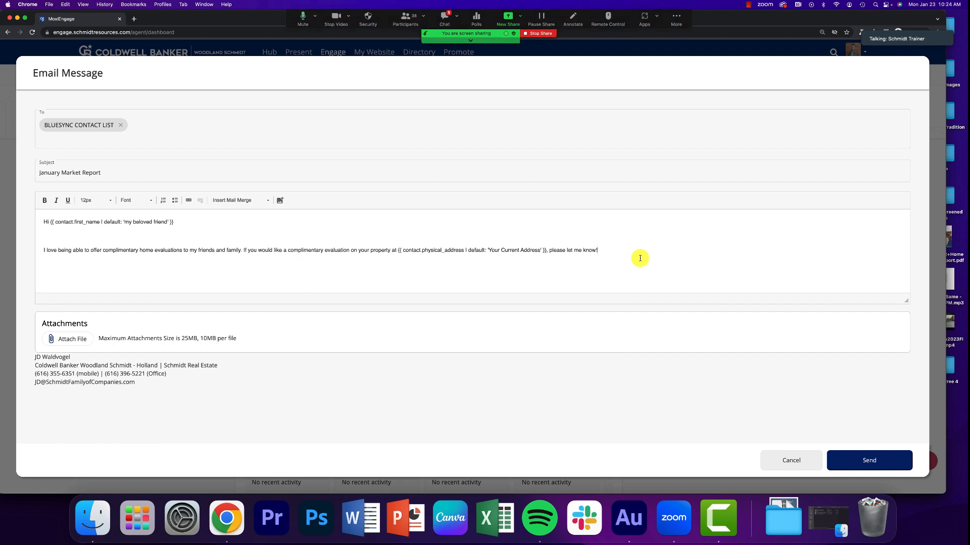
Step: Check the Zoom meeting chat, close it, and add a comma after the greeting's first-name merge field
left_click(445, 18)
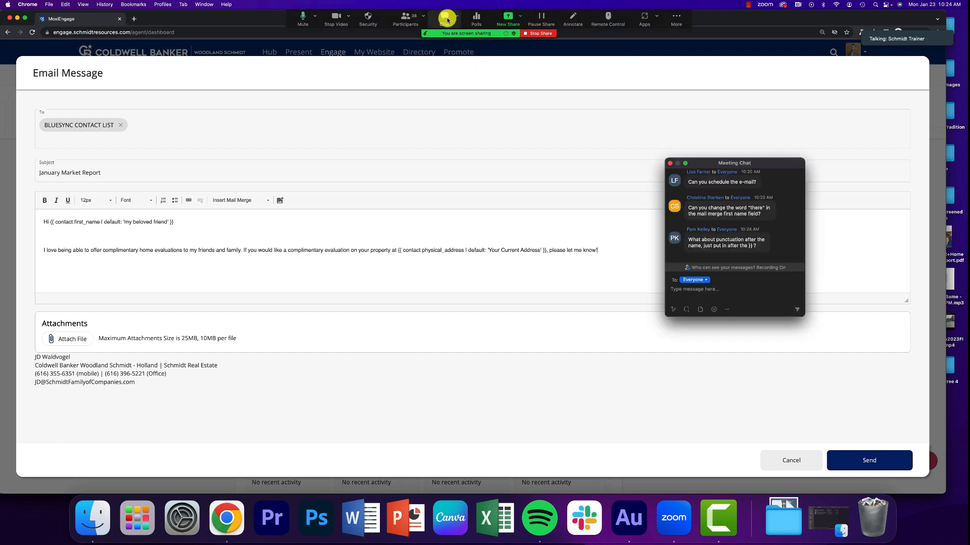
left_click(670, 165)
left_click(261, 237)
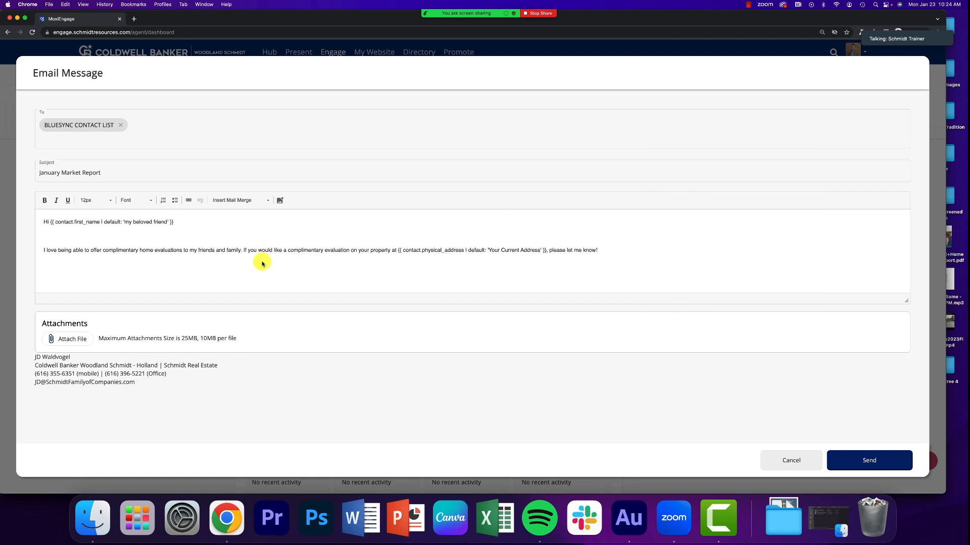
left_click(273, 223)
type(",")
Step: Add the sentence "Click here to learn more." at the end of the message paragraph
key("super+equal")
key("super+equal")
key("super+equal")
key("super+equal")
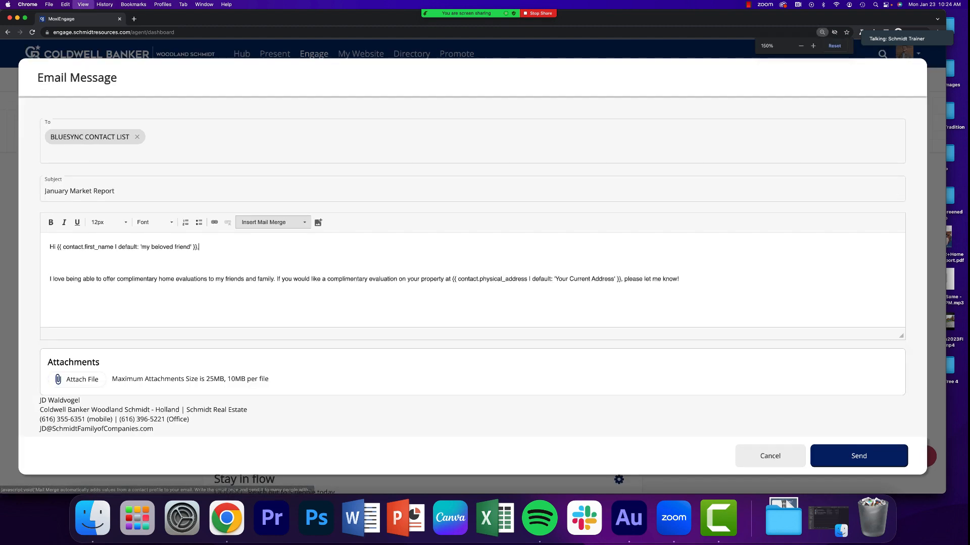
scroll(150, 365, "down", 3)
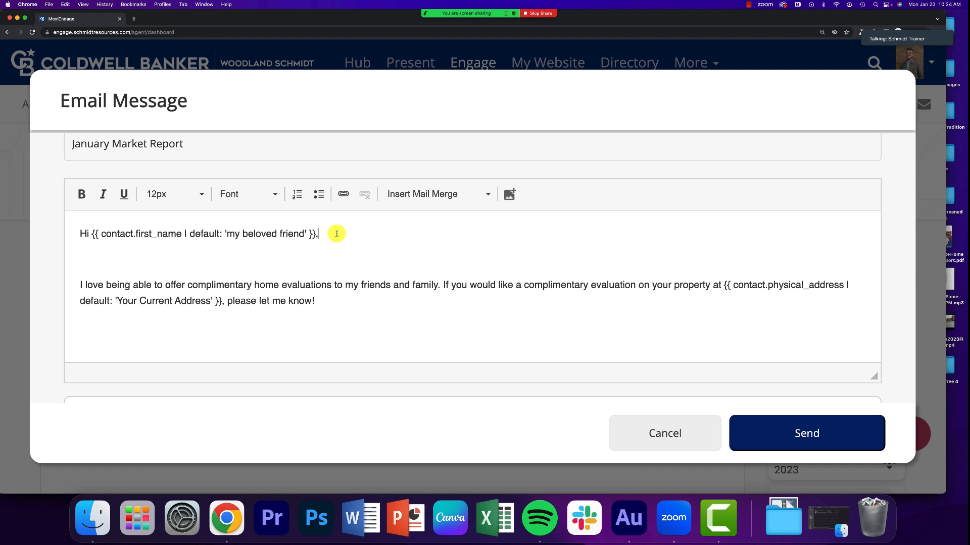
scroll(336, 233, "up", 2)
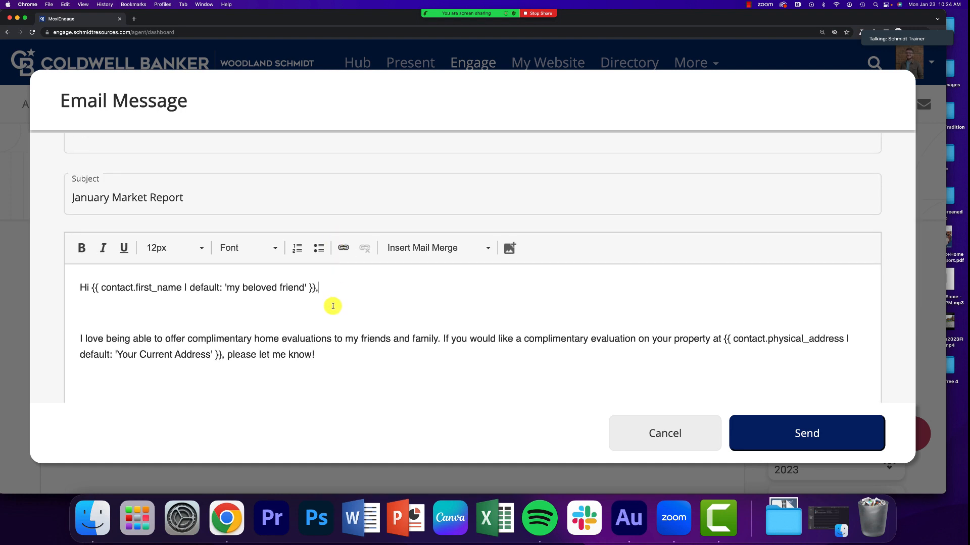
left_click(329, 356)
type("Click here t")
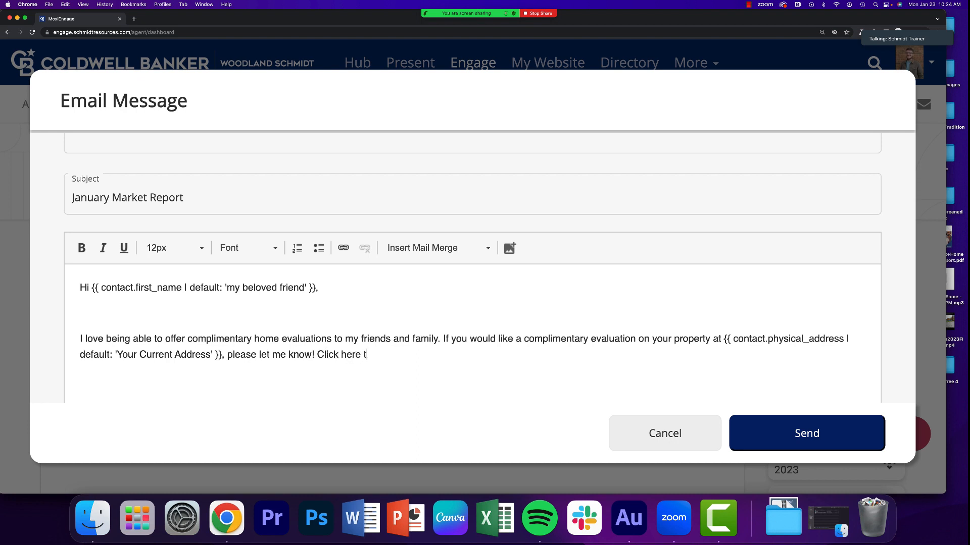
type("o lea")
key("BackSpace")
key("BackSpace")
key("BackSpace")
type("learn mor.")
key("BackSpace")
type("e.")
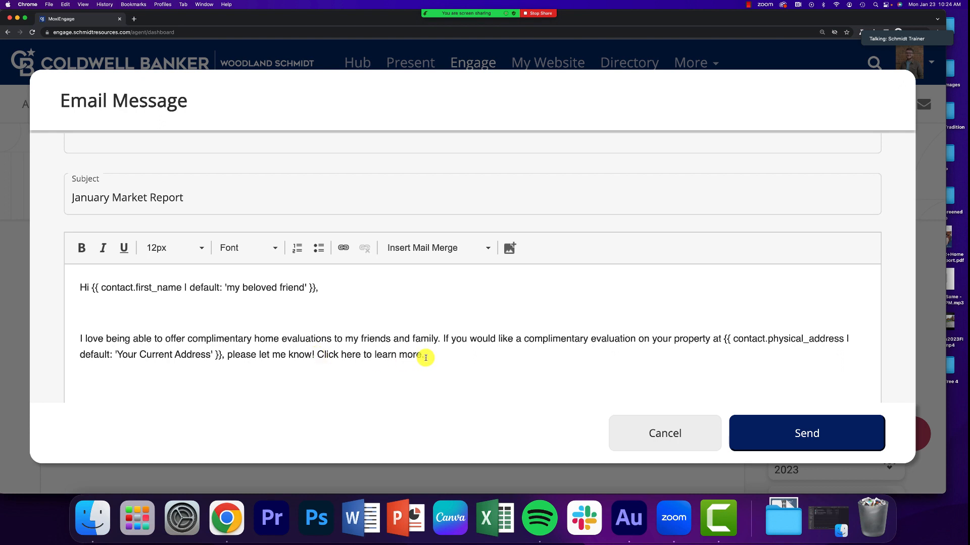
left_click_drag(424, 356, 318, 356)
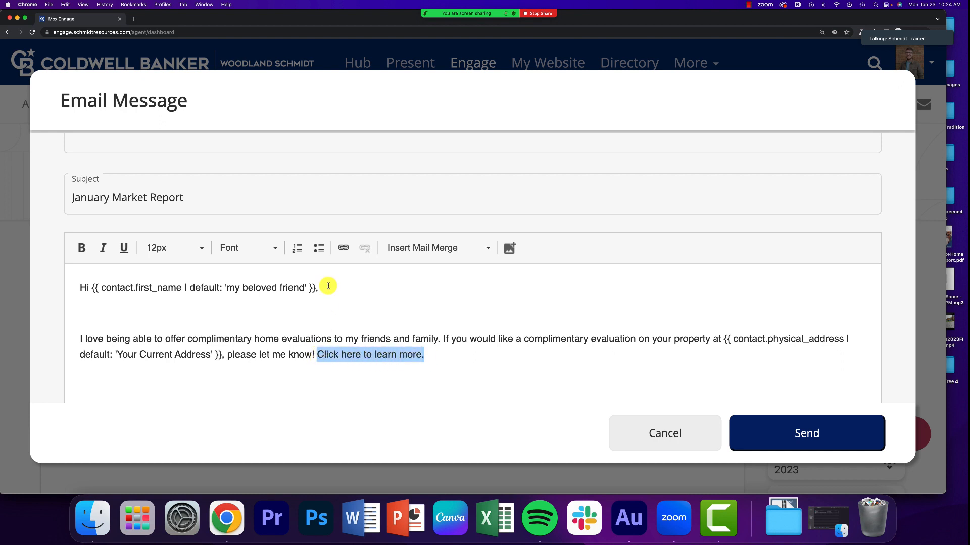
left_click(342, 248)
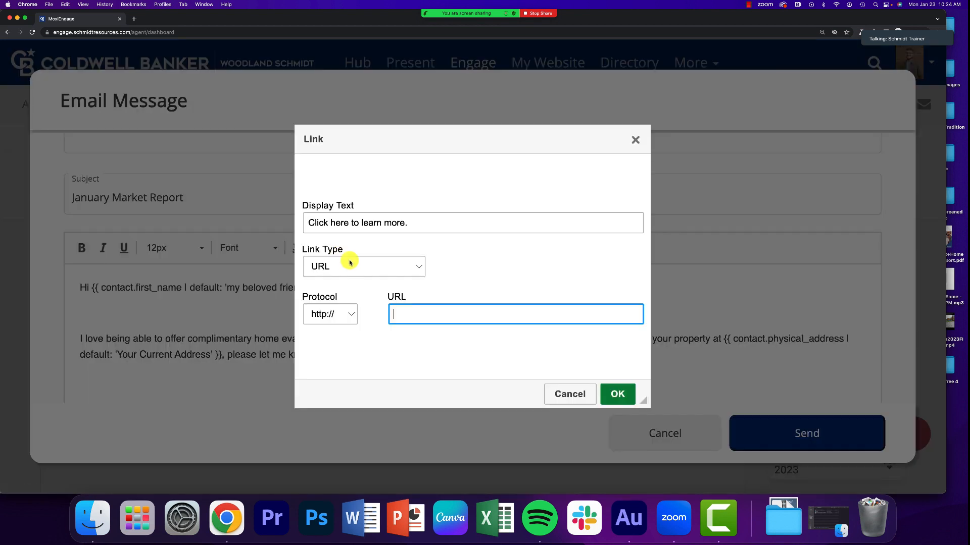
type("FreeHomeEval.com")
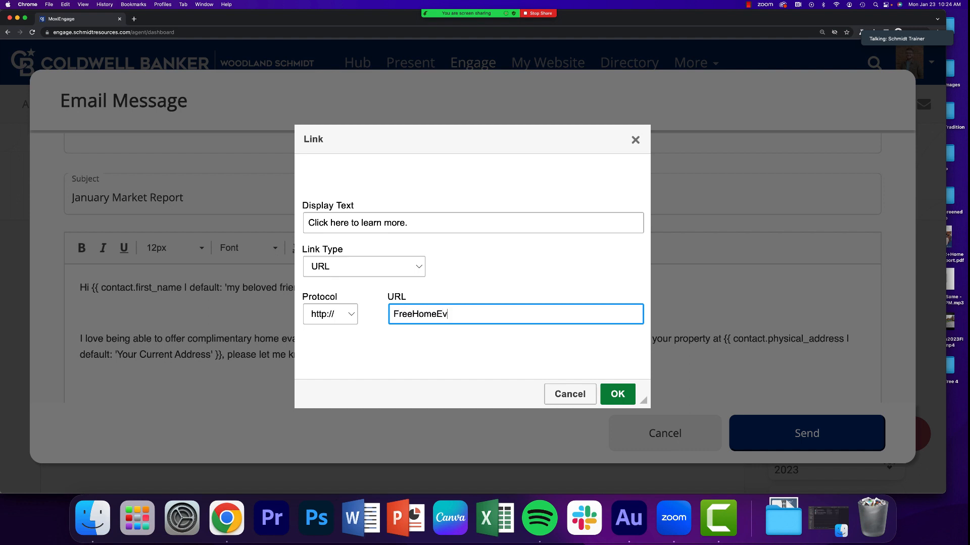
left_click(619, 393)
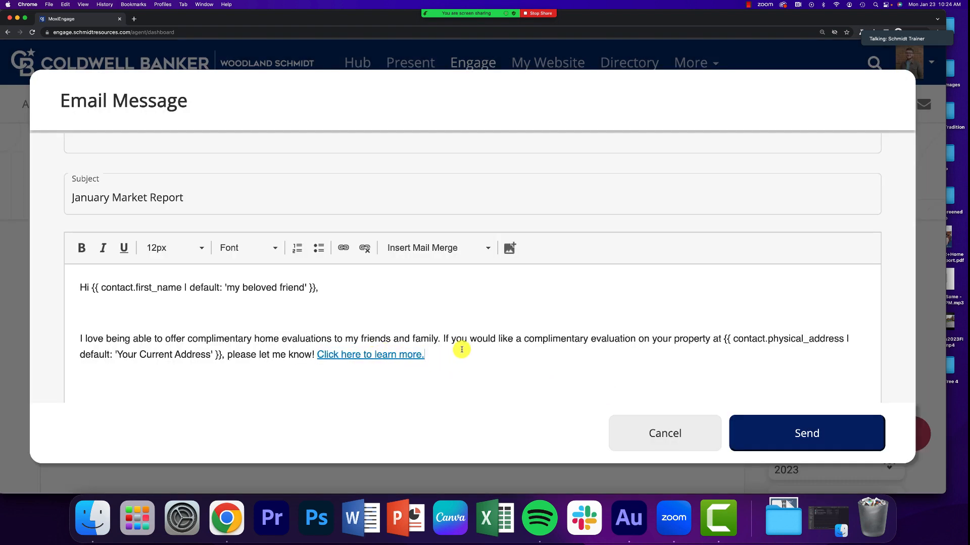